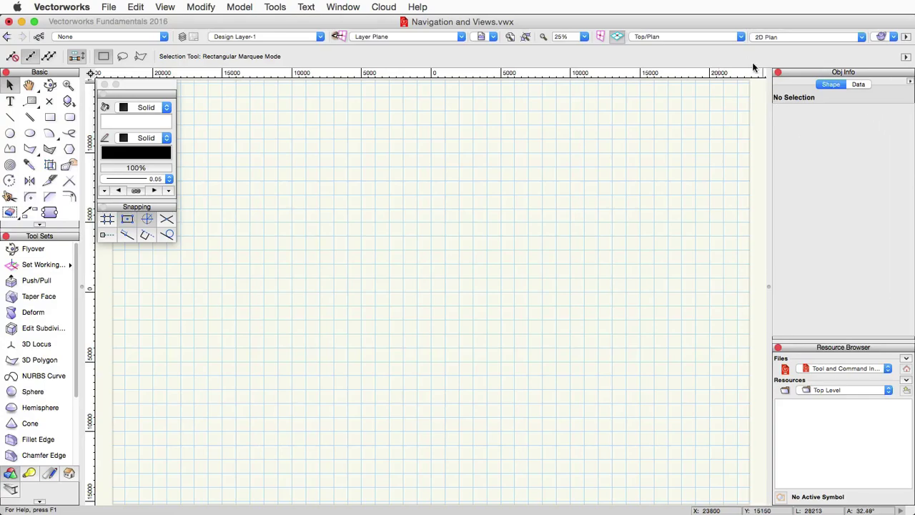
- Switch the empty drawing from the plan to the Front standard view
{"action": "left_click", "coordinate": [741, 36]}
{"action": "left_click", "coordinate": [737, 81]}
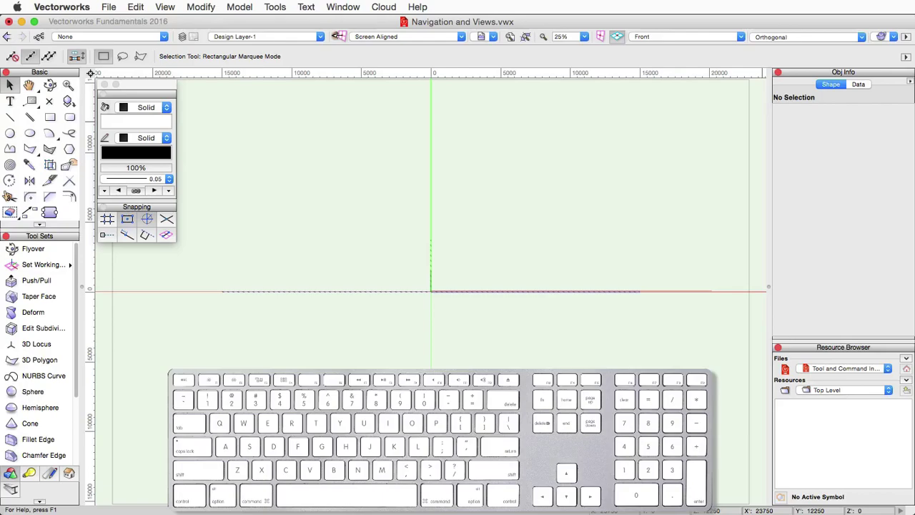
- Cycle through the ten standard views with numpad keys 0 to 9
{"action": "key", "text": "KP_0"}
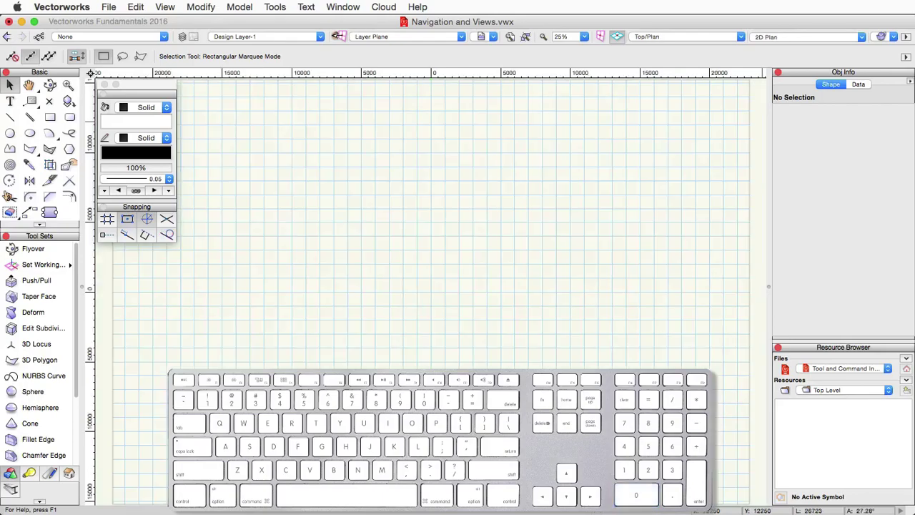
{"action": "key", "text": "KP_1"}
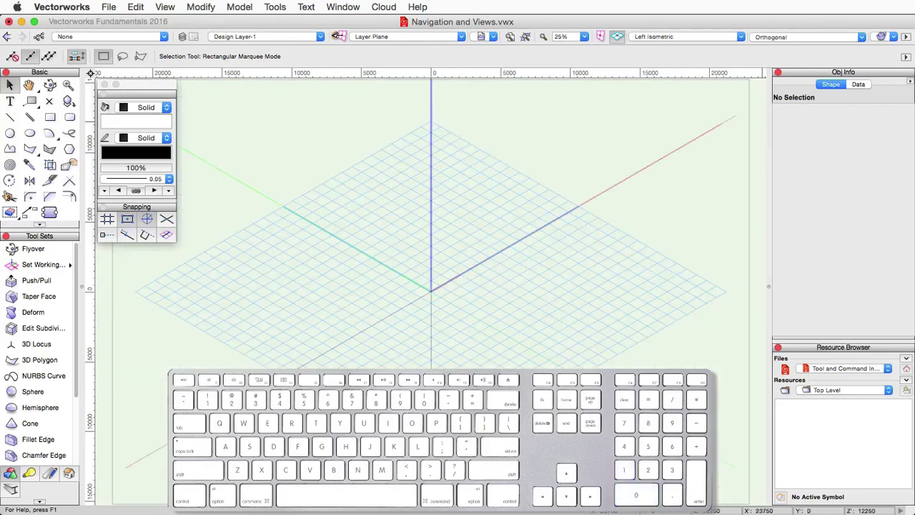
{"action": "key", "text": "KP_2"}
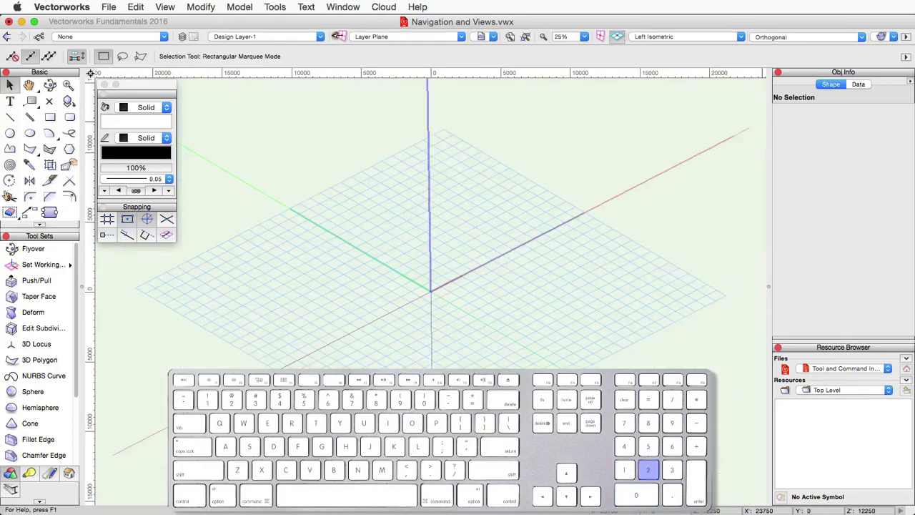
{"action": "key", "text": "KP_3"}
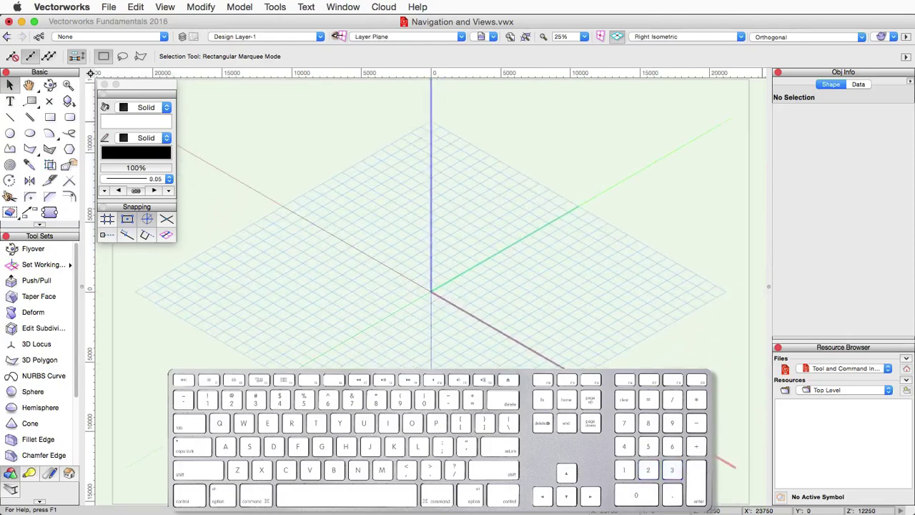
{"action": "key", "text": "KP_4"}
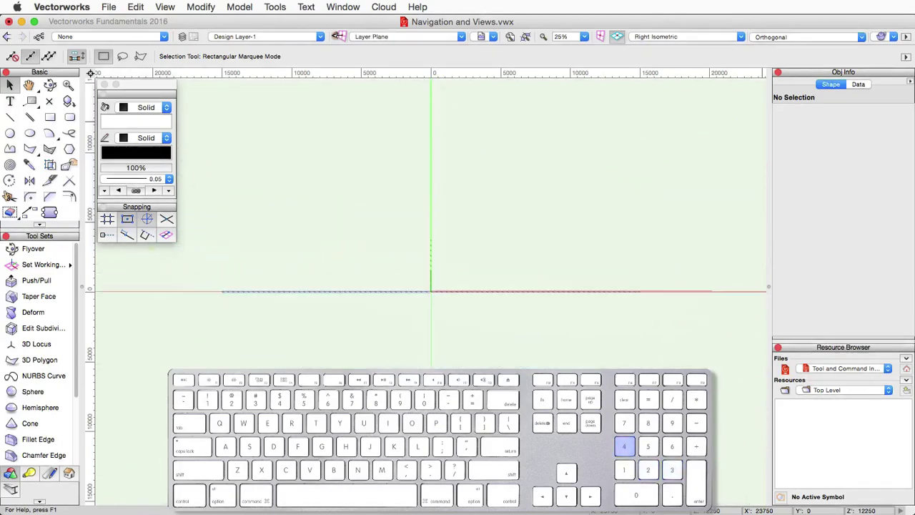
{"action": "key", "text": "KP_5"}
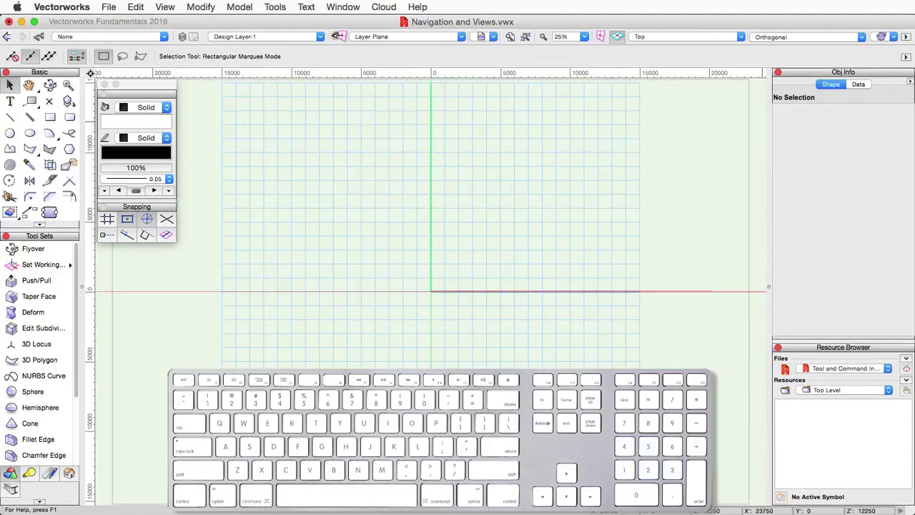
{"action": "key", "text": "KP_6"}
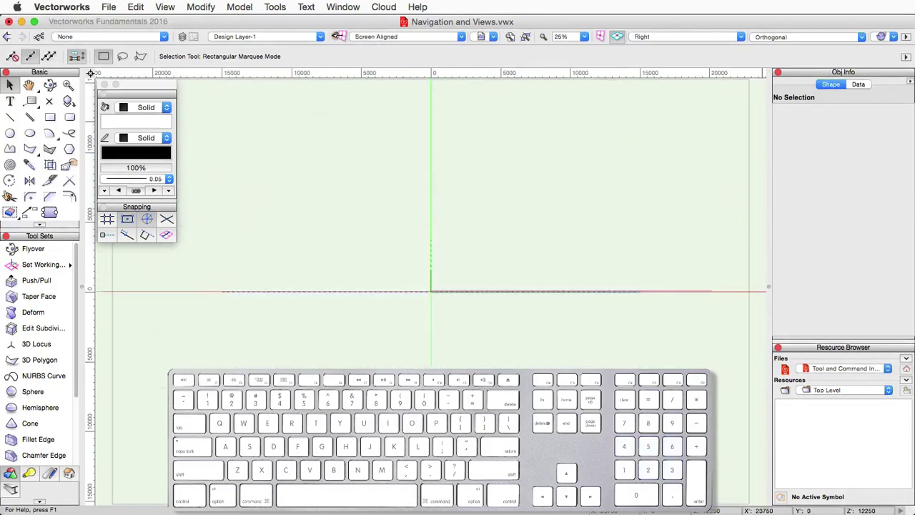
{"action": "key", "text": "KP_7"}
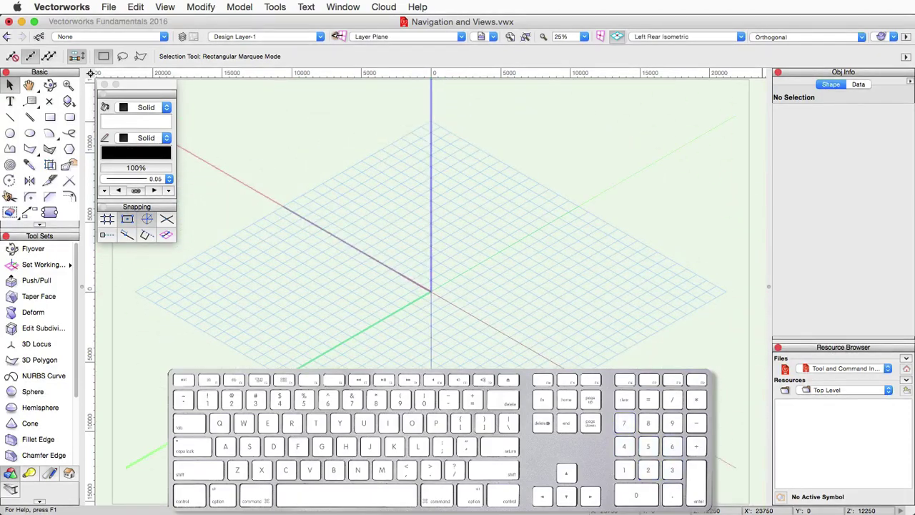
{"action": "key", "text": "KP_8"}
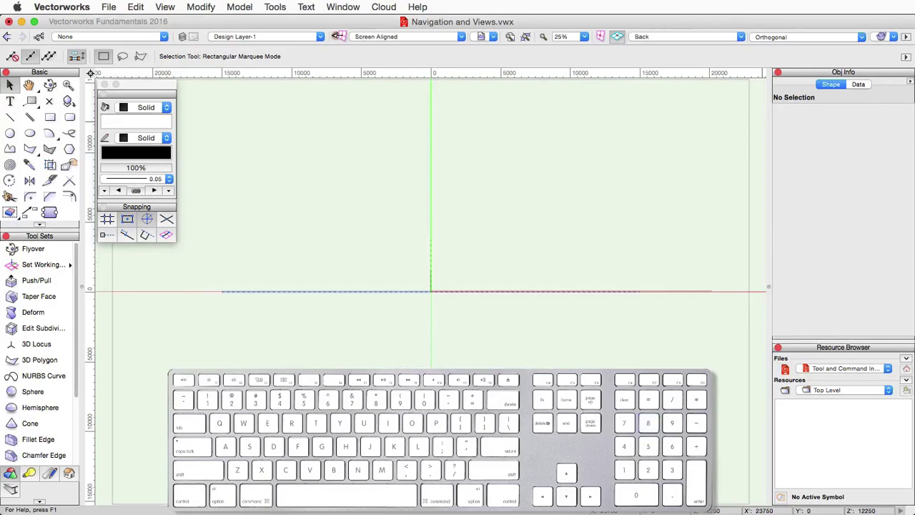
{"action": "key", "text": "KP_9"}
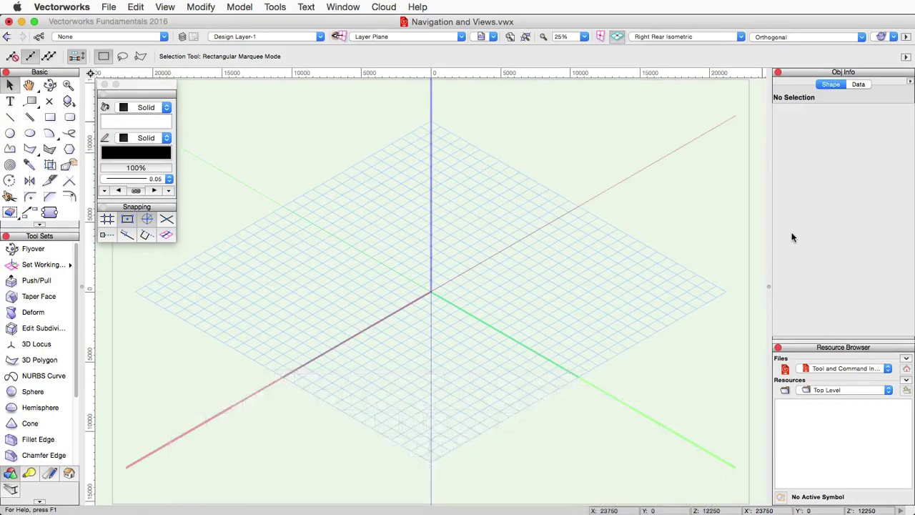
- Return to the Top/Plan view from the View menu's standard views
{"action": "left_click", "coordinate": [165, 7]}
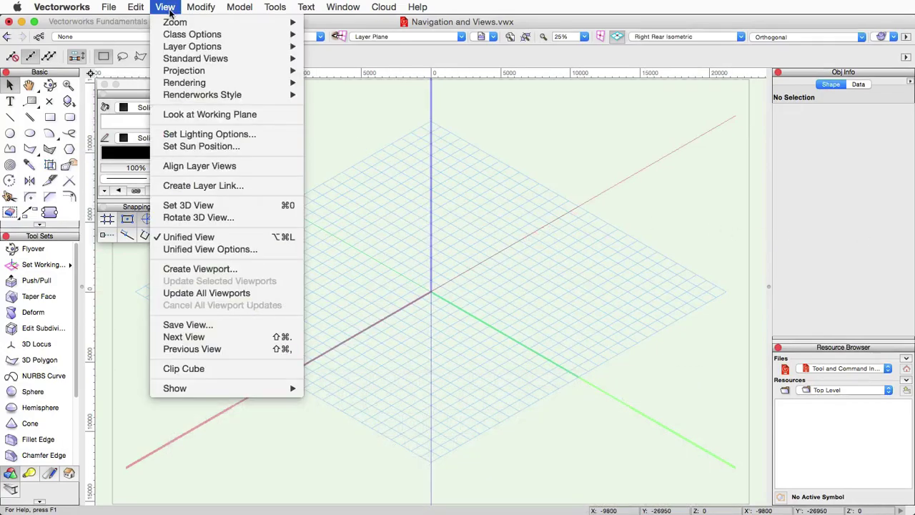
{"action": "mouse_move", "coordinate": [195, 58]}
{"action": "left_click", "coordinate": [338, 63]}
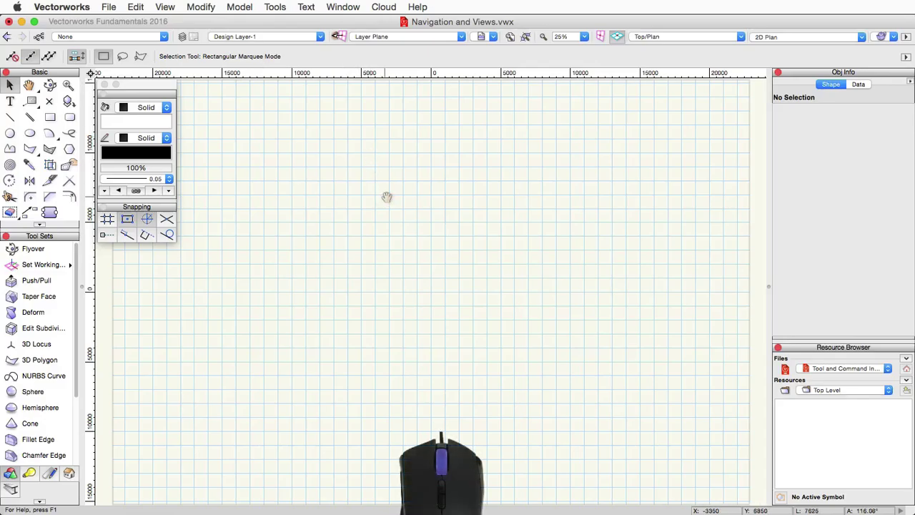
- Pan the Top/Plan drawing area so the grid shifts slightly sideways
{"action": "mouse_move", "coordinate": [387, 197]}
{"action": "middle_mouse_down"}
{"action": "mouse_move", "coordinate": [522, 219]}
{"action": "mouse_move", "coordinate": [331, 164]}
{"action": "mouse_move", "coordinate": [475, 247]}
{"action": "mouse_move", "coordinate": [413, 156]}
{"action": "mouse_move", "coordinate": [391, 213]}
{"action": "mouse_move", "coordinate": [458, 193]}
{"action": "mouse_move", "coordinate": [382, 184]}
{"action": "mouse_move", "coordinate": [393, 190]}
{"action": "middle_mouse_up"}
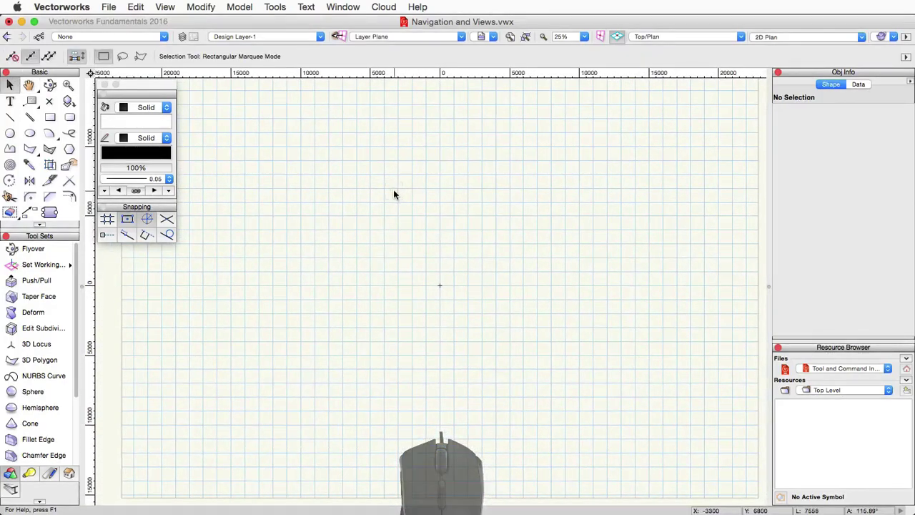
- Pan the plan with the Pan tool, then with Space held from the Selection tool
{"action": "left_click", "coordinate": [30, 86]}
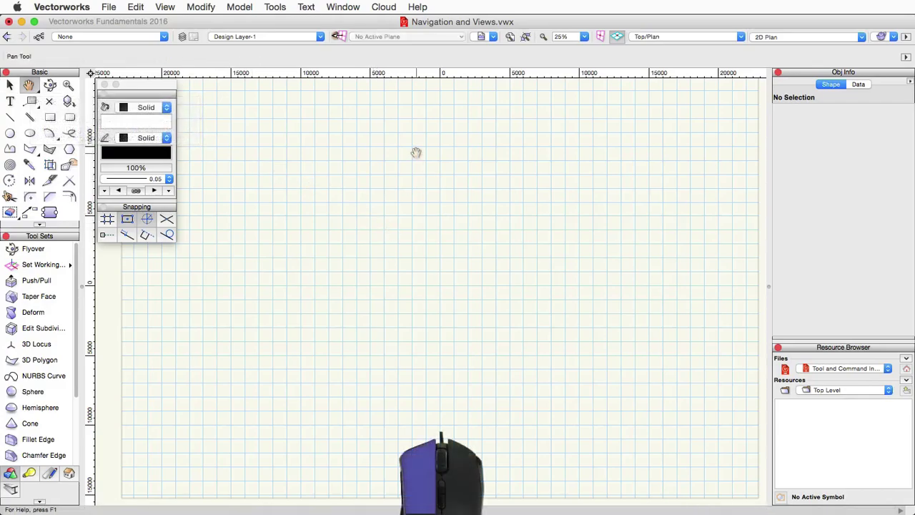
{"action": "mouse_move", "coordinate": [416, 153]}
{"action": "left_mouse_down"}
{"action": "mouse_move", "coordinate": [423, 364]}
{"action": "mouse_move", "coordinate": [422, 194]}
{"action": "mouse_move", "coordinate": [290, 194]}
{"action": "mouse_move", "coordinate": [503, 200]}
{"action": "mouse_move", "coordinate": [436, 193]}
{"action": "mouse_move", "coordinate": [435, 141]}
{"action": "left_mouse_up"}
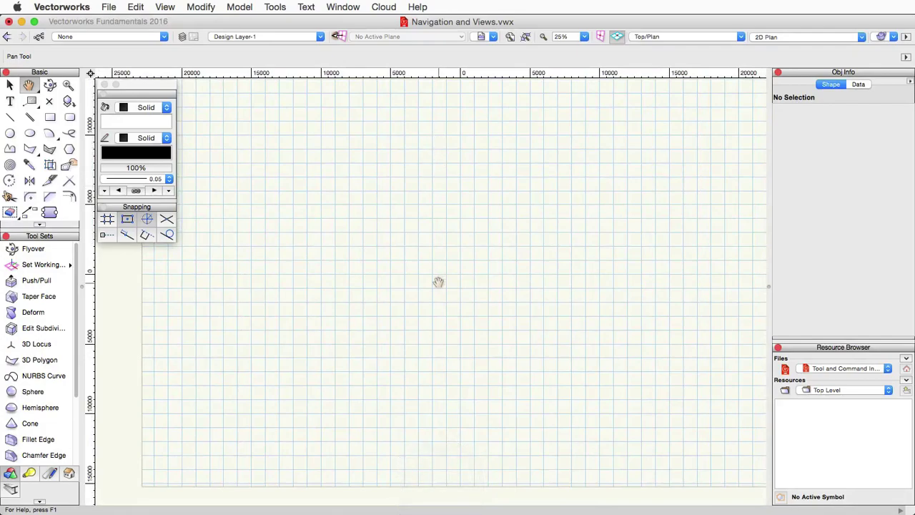
{"action": "left_click", "coordinate": [10, 85]}
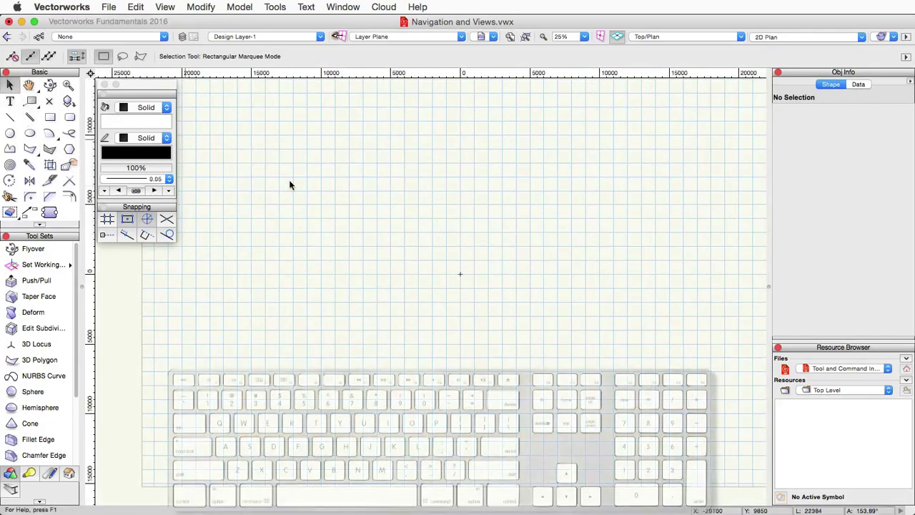
{"action": "key", "text": "space"}
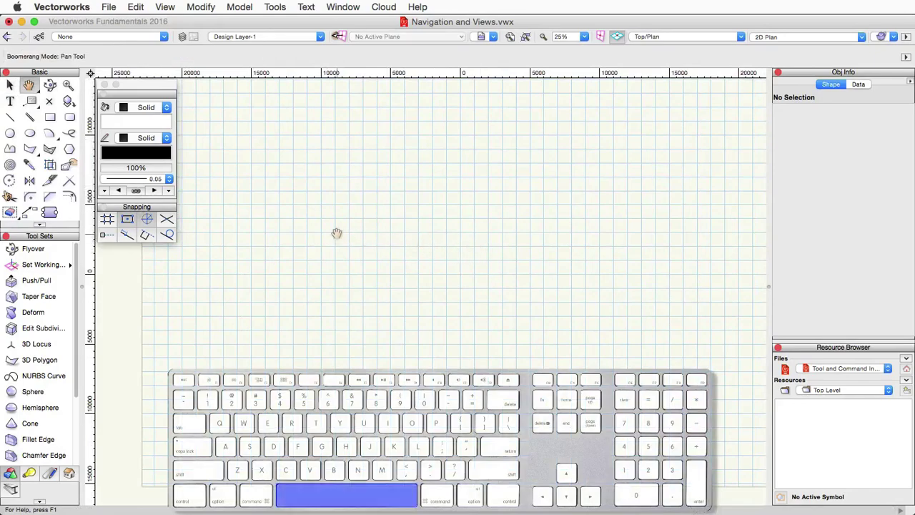
{"action": "key", "text": "space"}
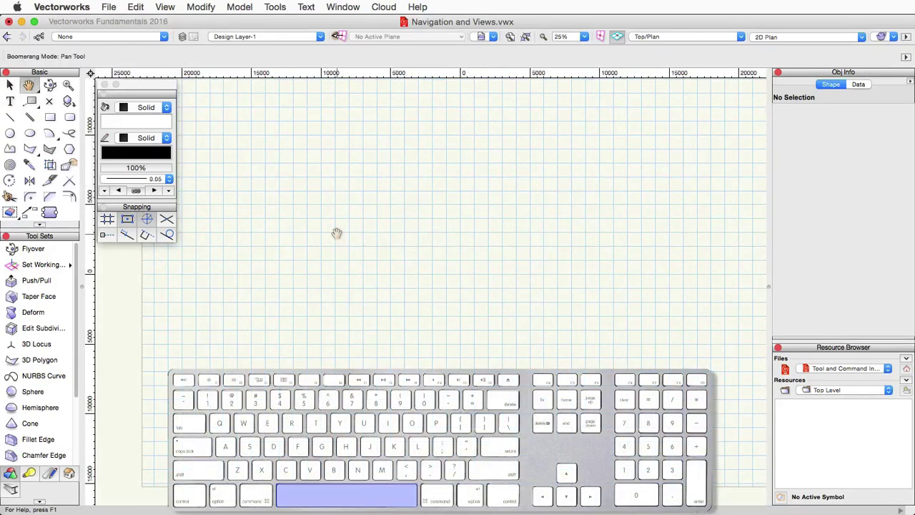
{"action": "key", "text": "space"}
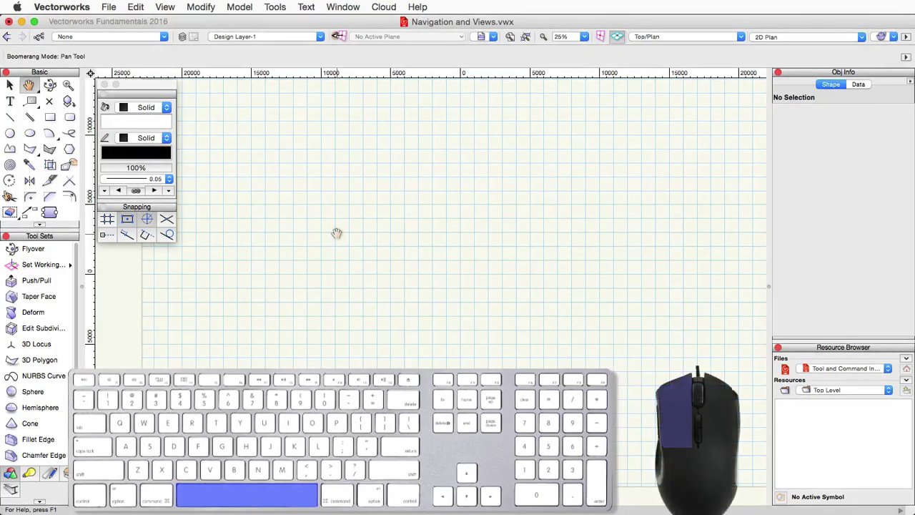
{"action": "mouse_move", "coordinate": [336, 234]}
{"action": "left_mouse_down"}
{"action": "mouse_move", "coordinate": [548, 241]}
{"action": "mouse_move", "coordinate": [299, 240]}
{"action": "mouse_move", "coordinate": [453, 263]}
{"action": "mouse_move", "coordinate": [448, 155]}
{"action": "mouse_move", "coordinate": [437, 303]}
{"action": "mouse_move", "coordinate": [447, 235]}
{"action": "mouse_move", "coordinate": [389, 196]}
{"action": "mouse_move", "coordinate": [322, 205]}
{"action": "left_mouse_up"}
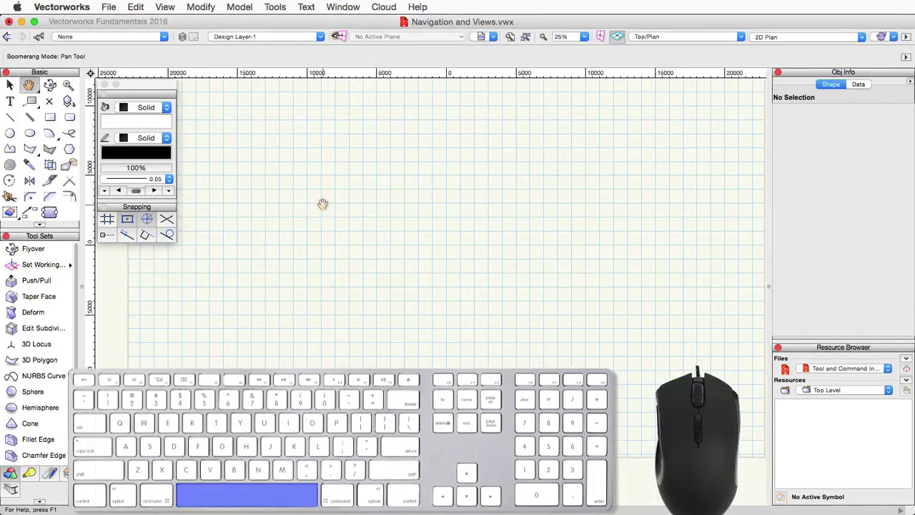
{"action": "key", "text": "space"}
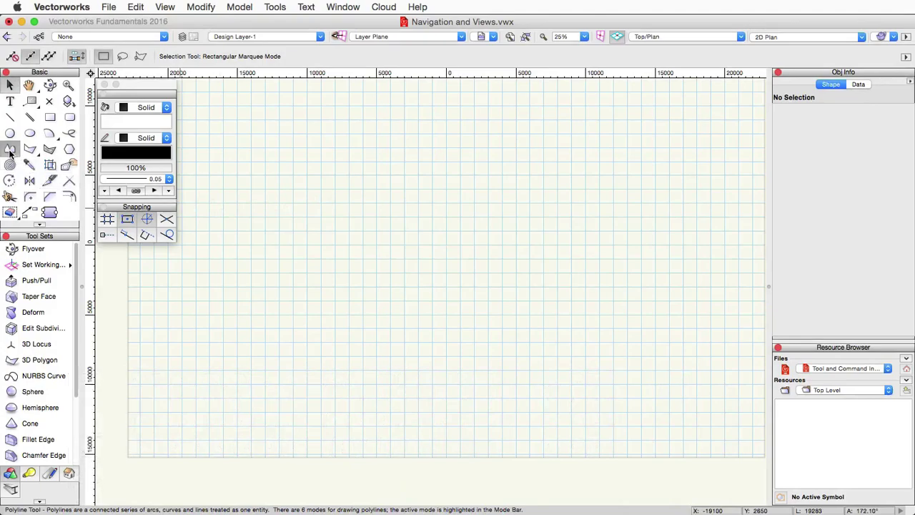
- Start a polyline with three corners placed across the grid
{"action": "left_click", "coordinate": [10, 150]}
{"action": "left_click", "coordinate": [279, 293]}
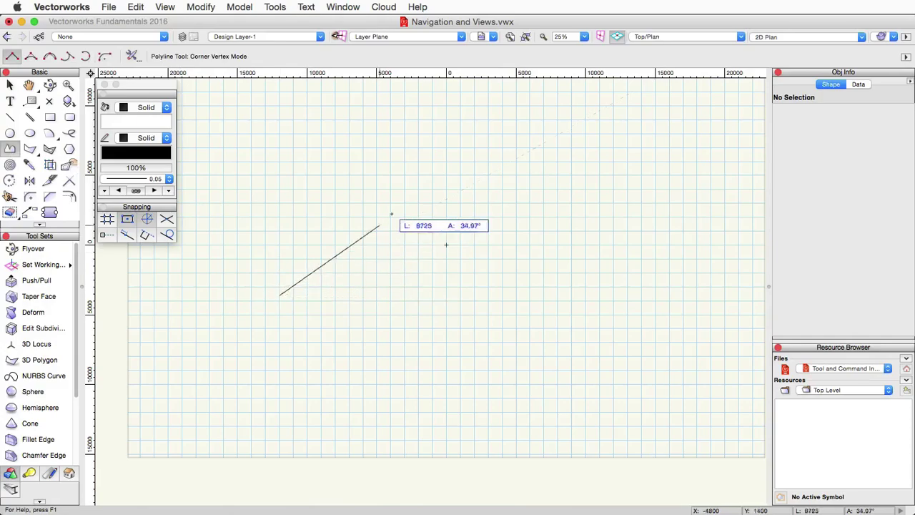
{"action": "left_click", "coordinate": [394, 211]}
{"action": "left_click", "coordinate": [569, 224]}
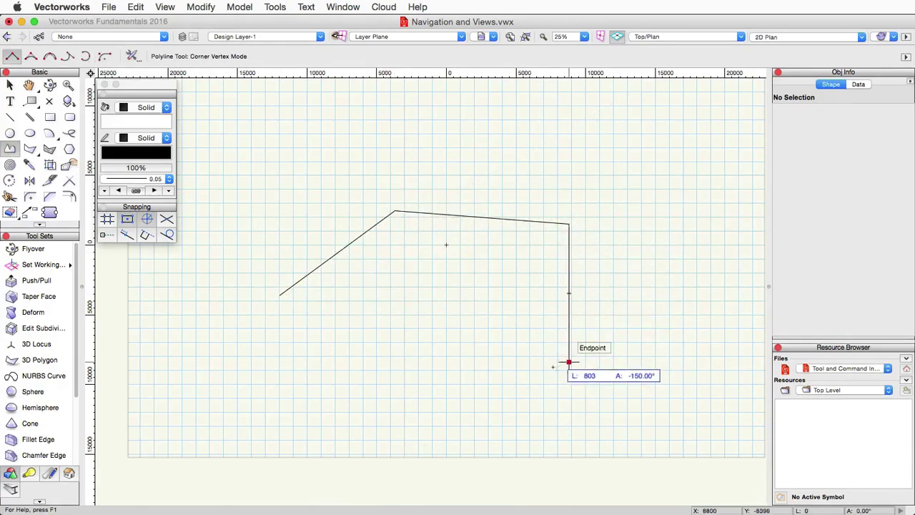
- Pan the unfinished polyline's view by middle-drag and Space-bar temporary panning
{"action": "middle_click_drag", "start_coordinate": [495, 382], "coordinate": [586, 417]}
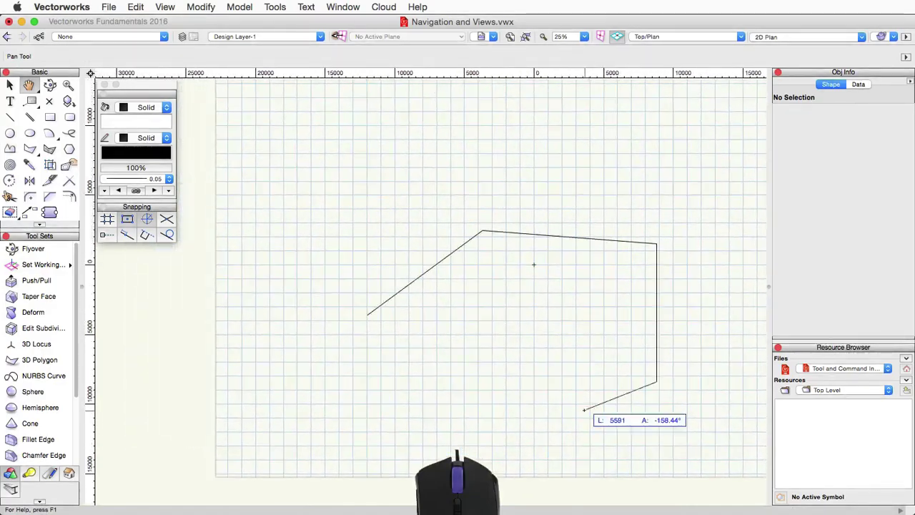
{"action": "middle_click_drag", "start_coordinate": [462, 374], "coordinate": [505, 401]}
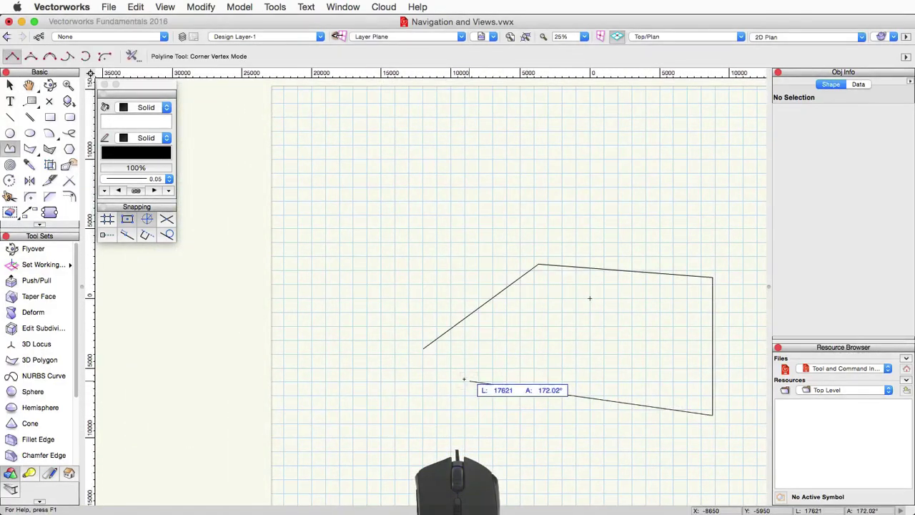
{"action": "key", "text": "space"}
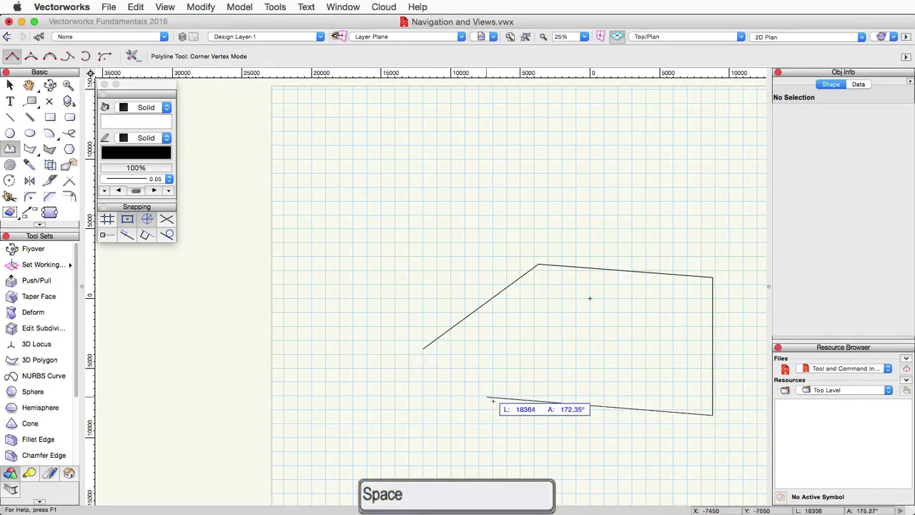
{"action": "left_click_drag", "start_coordinate": [479, 362], "coordinate": [394, 294]}
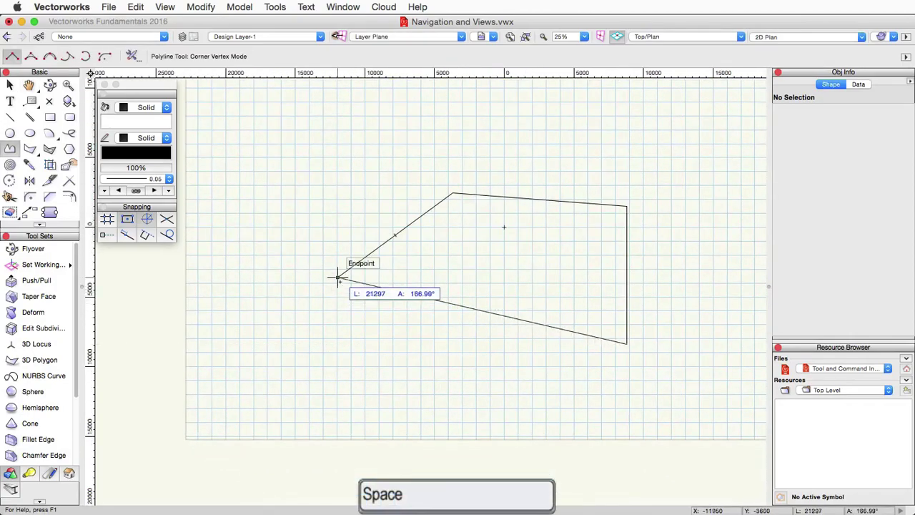
{"action": "key", "text": "space"}
{"action": "left_click_drag", "start_coordinate": [378, 353], "coordinate": [331, 279]}
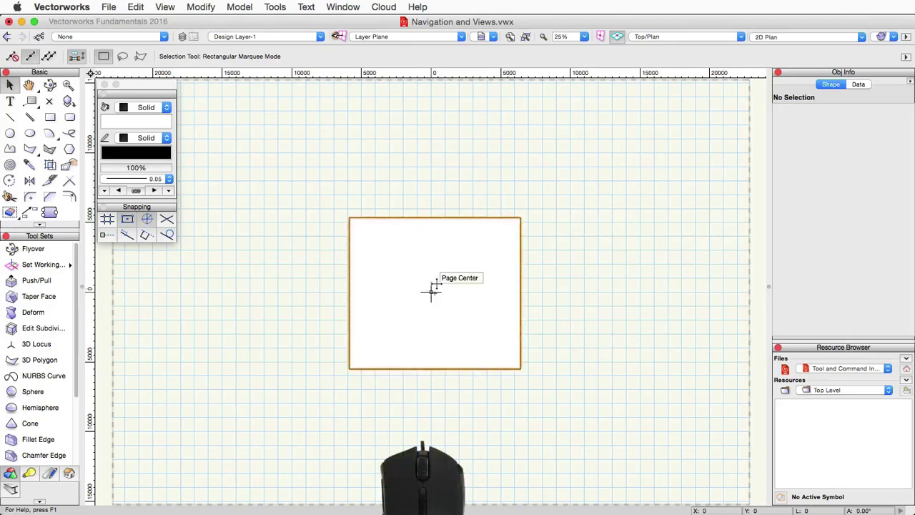
- Wheel-zoom in on the page centre, then back out a notch to 31%
{"action": "scroll", "coordinate": [429, 295], "scroll_direction": "up", "scroll_amount": 2}
{"action": "scroll", "coordinate": [430, 295], "scroll_direction": "up", "scroll_amount": 1}
{"action": "scroll", "coordinate": [429, 296], "scroll_direction": "down", "scroll_amount": 2}
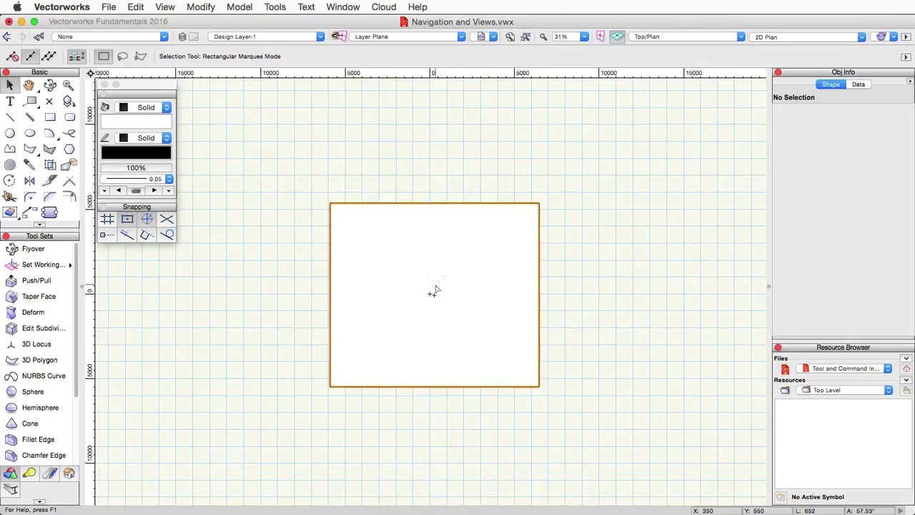
- Marquee-zoom into the page with the Zoom tool, then Alt-drag to zoom back out
{"action": "left_click", "coordinate": [67, 85]}
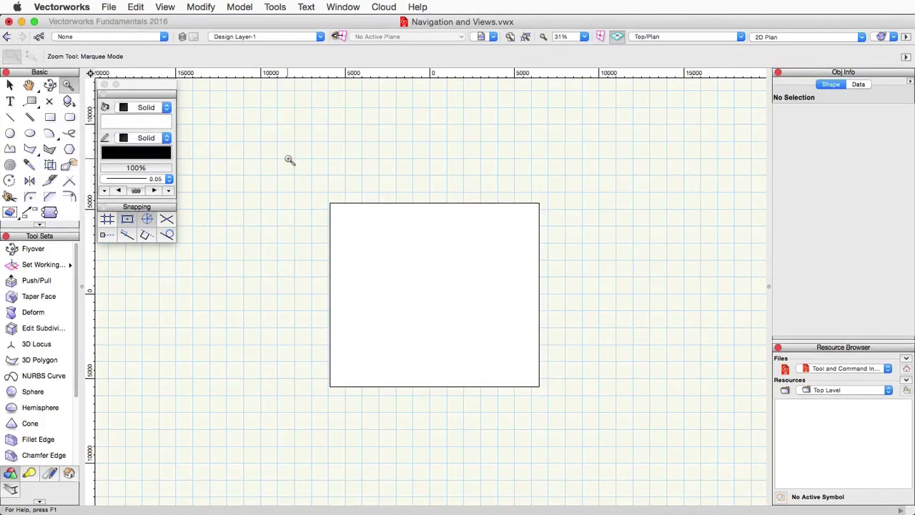
{"action": "left_click_drag", "start_coordinate": [288, 159], "coordinate": [598, 423]}
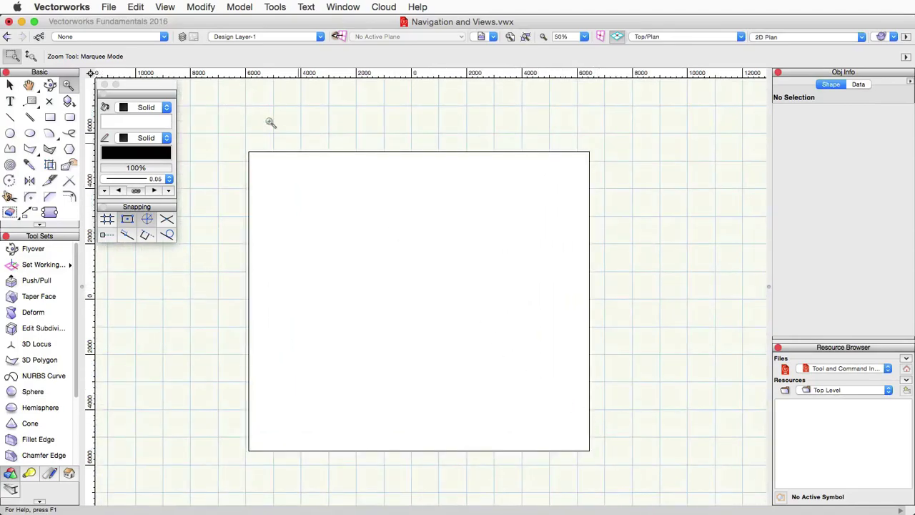
{"action": "key", "text": "alt"}
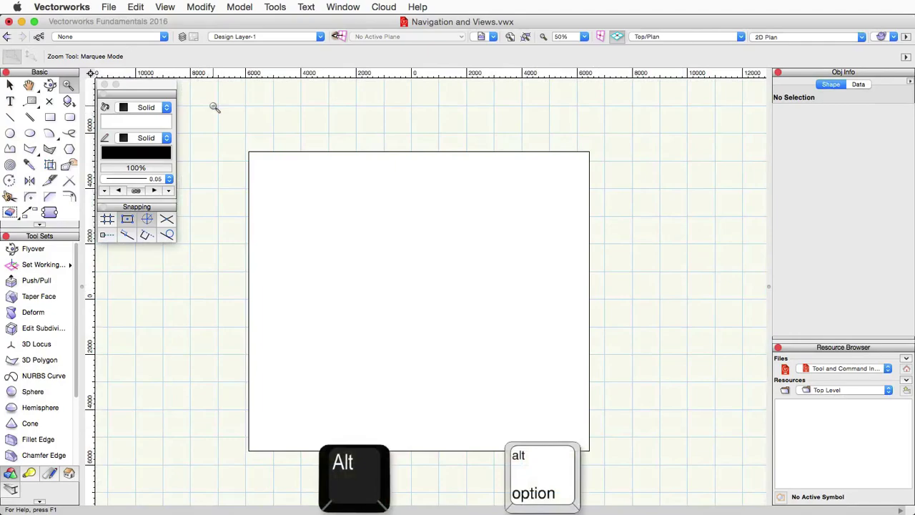
{"action": "left_click_drag", "start_coordinate": [215, 107], "coordinate": [649, 477], "text": "alt"}
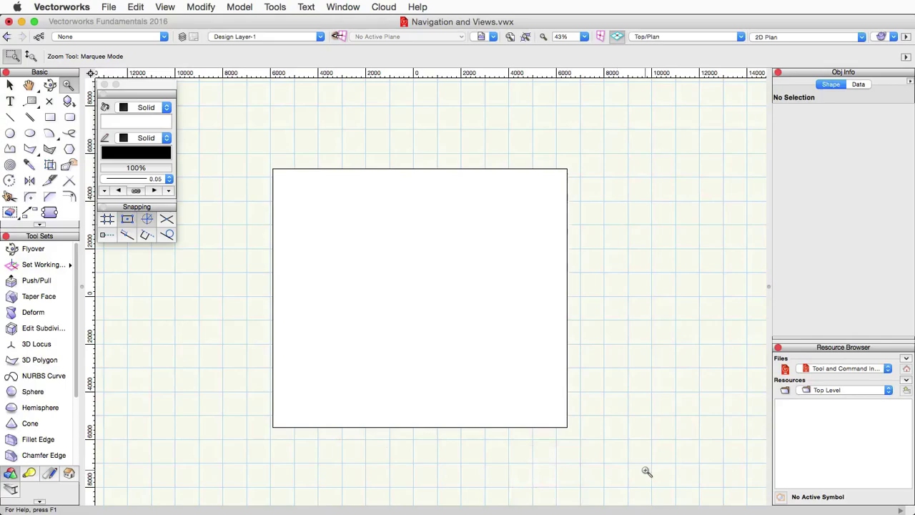
- Zoom in closely on the page's upper-right area in Interactive Mode
{"action": "left_click", "coordinate": [32, 59]}
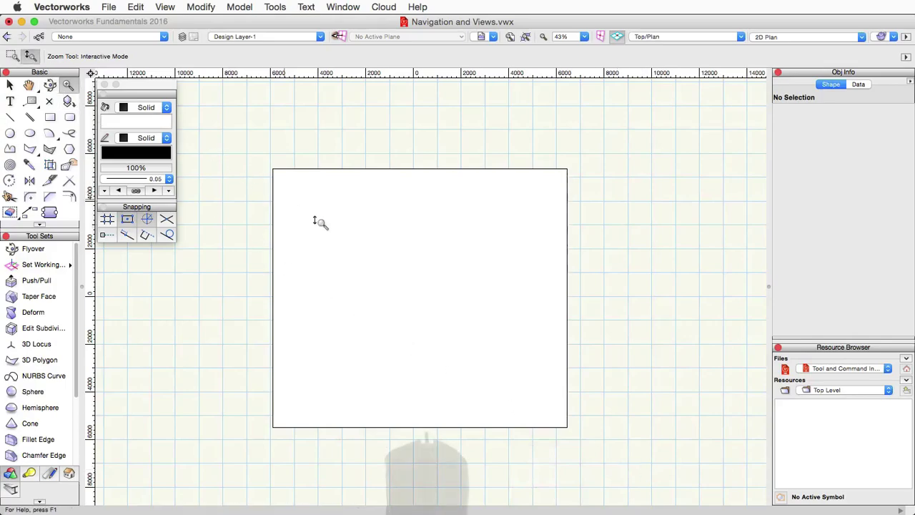
{"action": "mouse_move", "coordinate": [423, 304]}
{"action": "left_mouse_down"}
{"action": "mouse_move", "coordinate": [423, 255]}
{"action": "mouse_move", "coordinate": [429, 326]}
{"action": "left_mouse_up"}
{"action": "left_click_drag", "start_coordinate": [580, 165], "coordinate": [564, 238]}
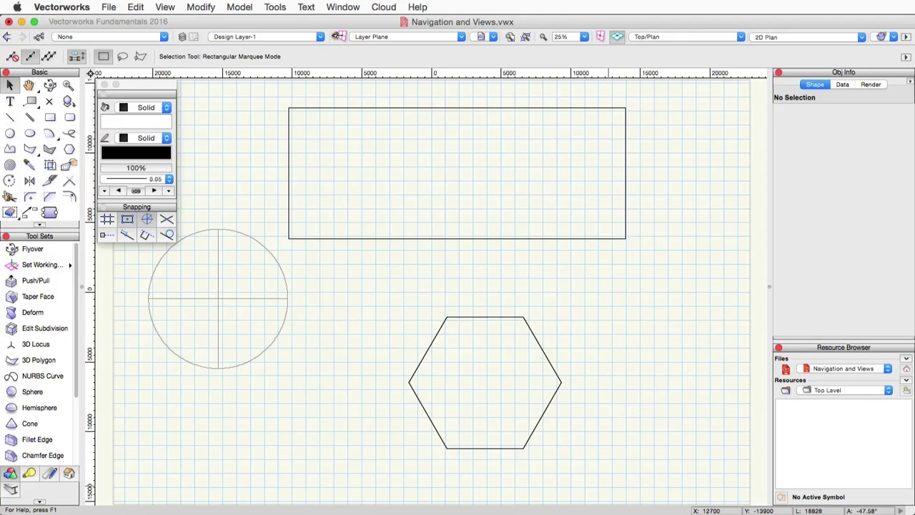
- Fly over from the hexagon's top-left corner to see the shapes as 3D wireframes
{"action": "left_click", "coordinate": [49, 87]}
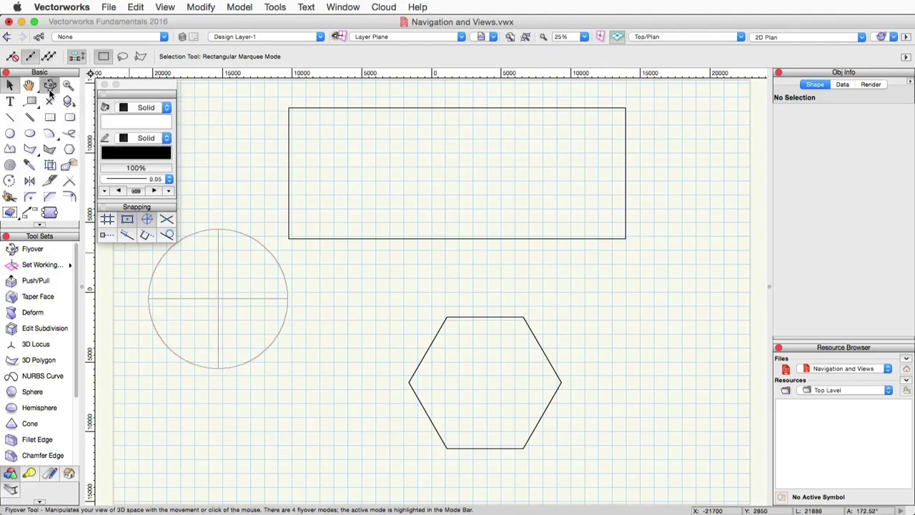
{"action": "left_click", "coordinate": [740, 244]}
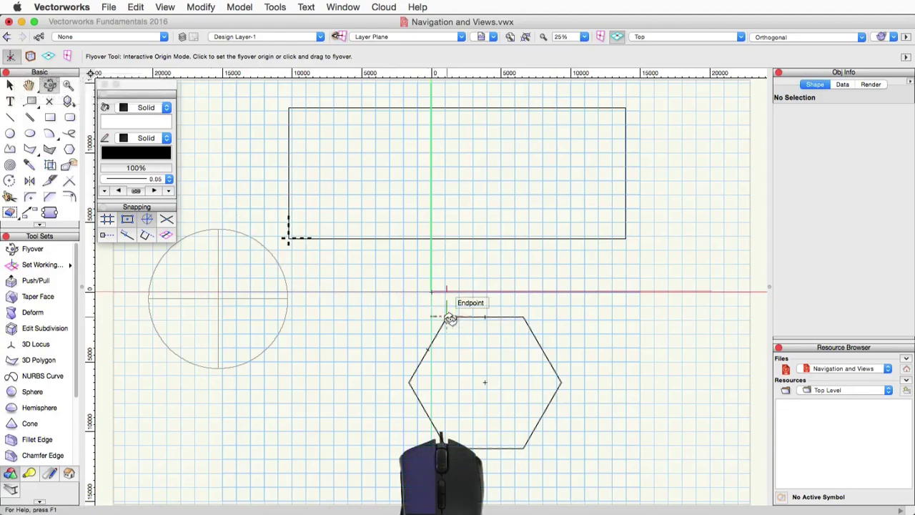
{"action": "left_click", "coordinate": [451, 318]}
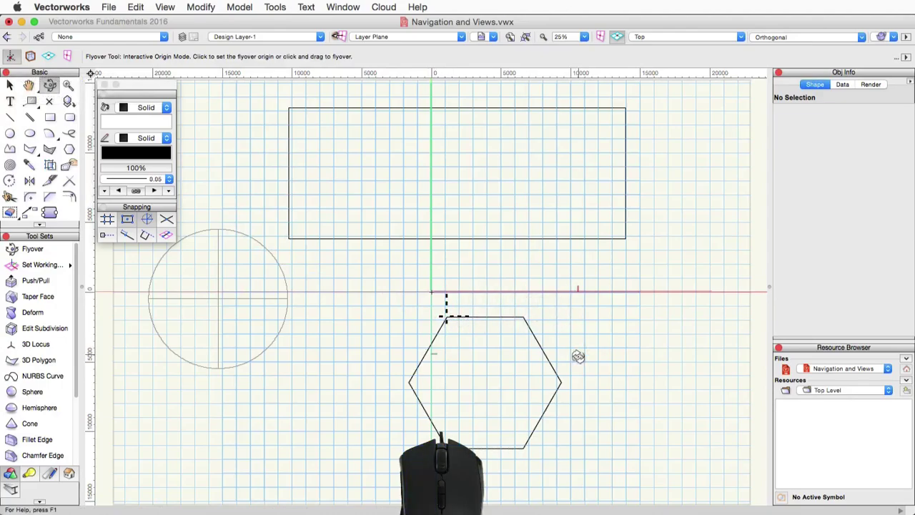
{"action": "left_click_drag", "start_coordinate": [582, 390], "coordinate": [486, 345]}
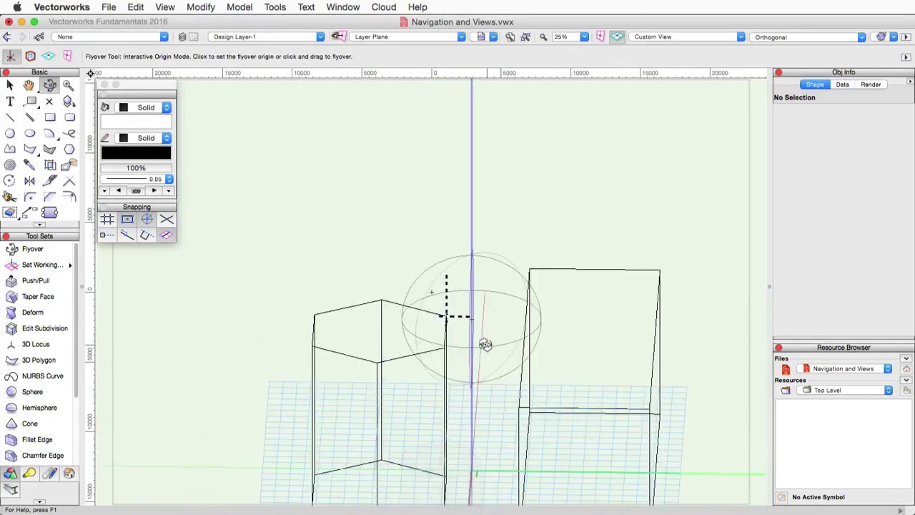
{"action": "left_click", "coordinate": [10, 85]}
- Turn off the Flyover tip, then orbit down at an angle onto the prism and box
{"action": "left_click", "coordinate": [50, 85]}
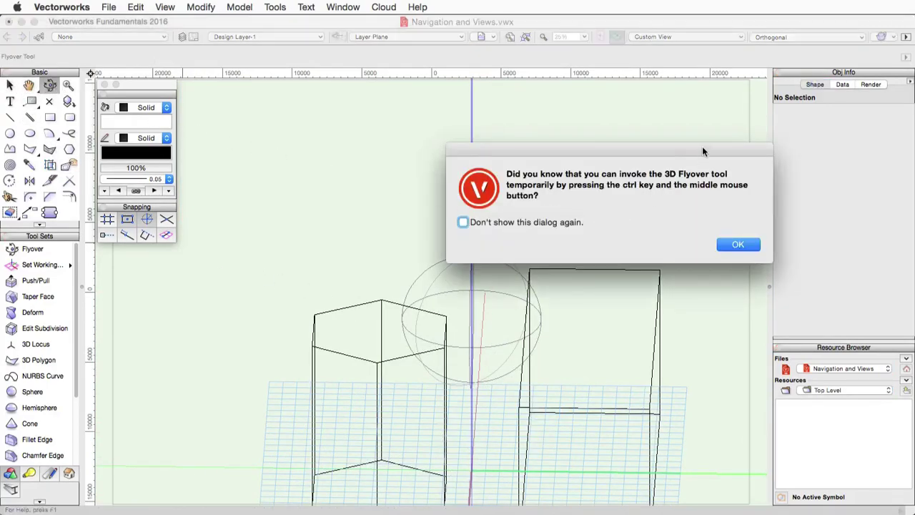
{"action": "left_click_drag", "start_coordinate": [703, 145], "coordinate": [561, 147]}
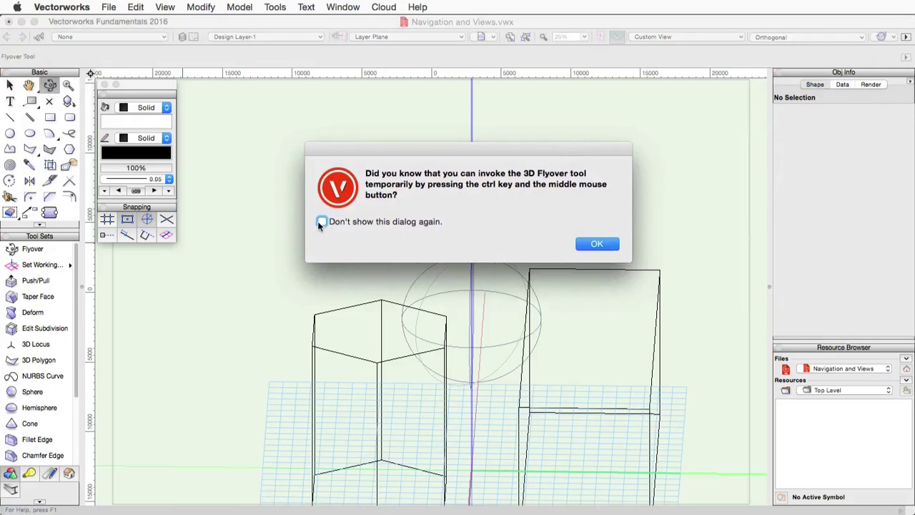
{"action": "left_click", "coordinate": [321, 222]}
{"action": "left_click", "coordinate": [605, 248]}
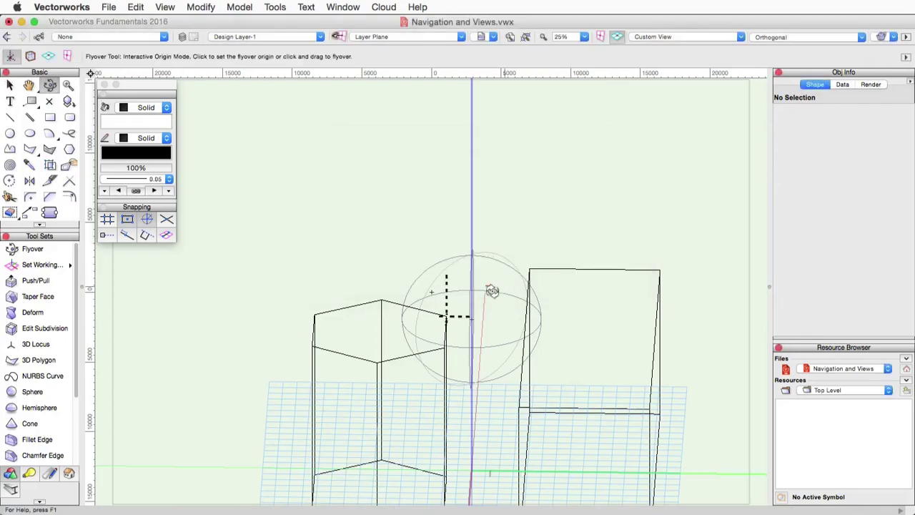
{"action": "left_click", "coordinate": [10, 85]}
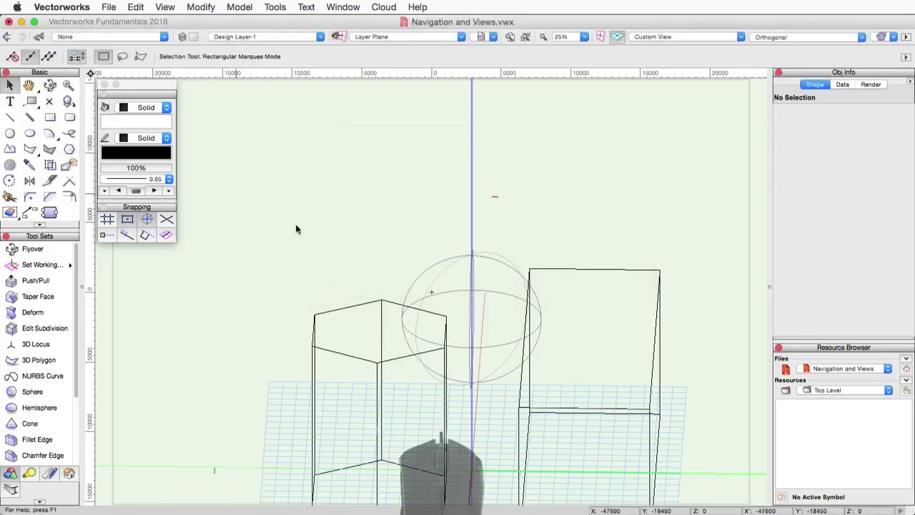
{"action": "middle_click_drag", "start_coordinate": [455, 311], "coordinate": [431, 226]}
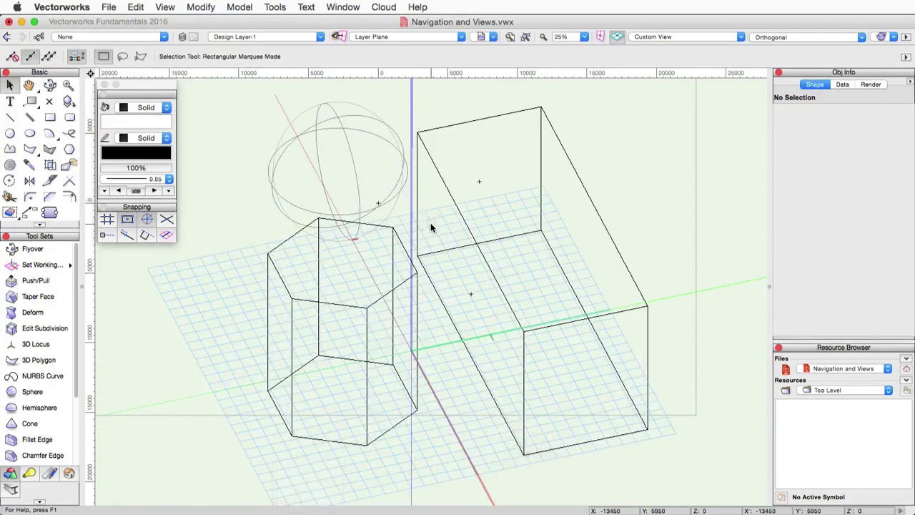
- Reset to the Top/Plan view with an orthogonal projection
{"action": "left_click", "coordinate": [741, 36]}
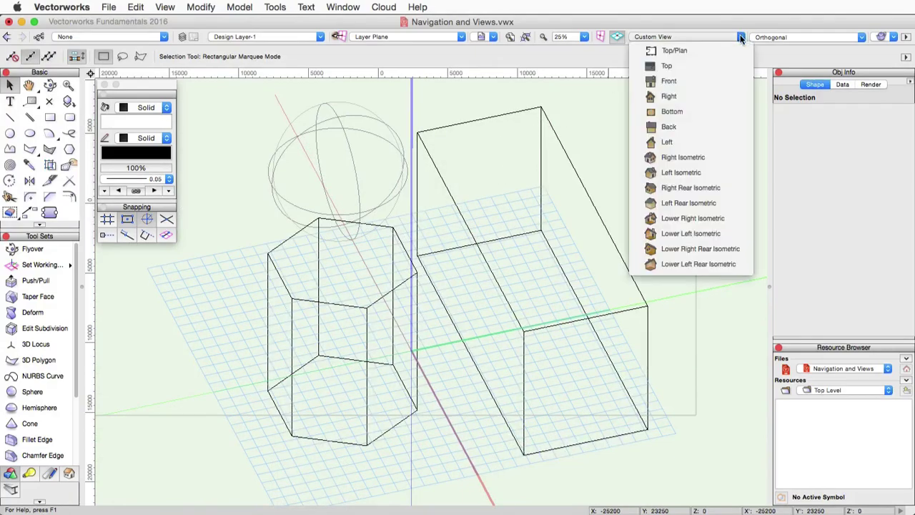
{"action": "left_click", "coordinate": [736, 48]}
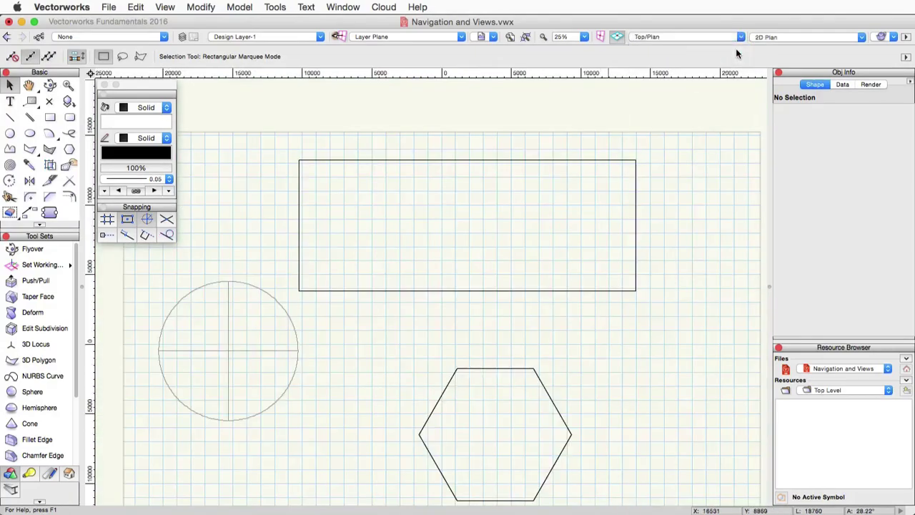
{"action": "left_click", "coordinate": [862, 37]}
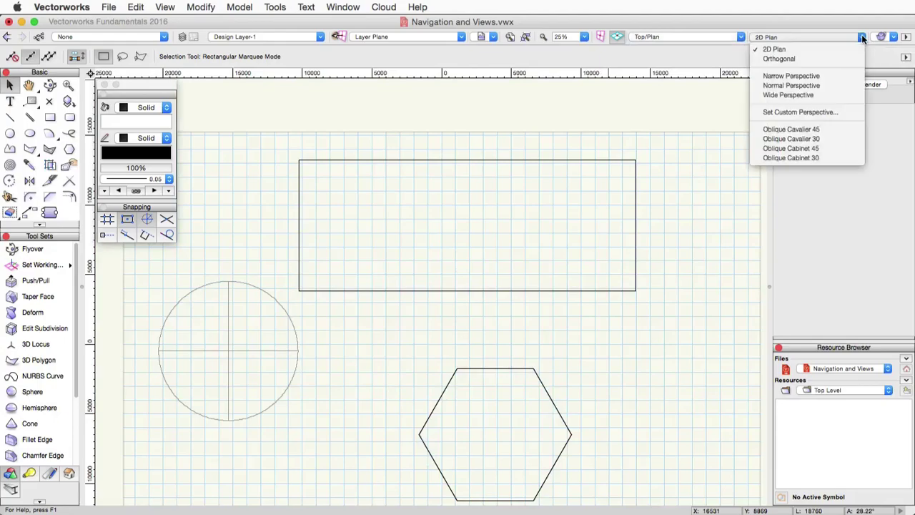
{"action": "left_click", "coordinate": [857, 58]}
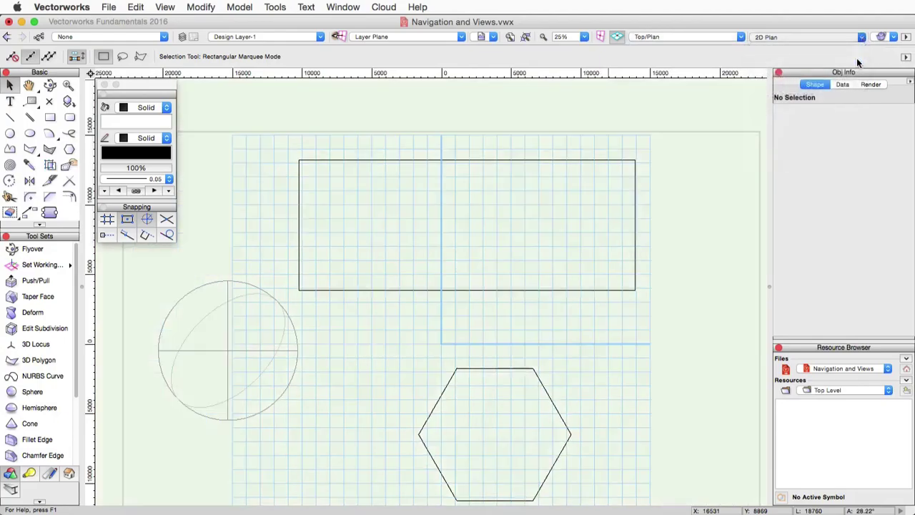
- Show the shapes in Right Isometric, rendered as shaded OpenGL solids
{"action": "left_click", "coordinate": [740, 37]}
{"action": "left_click", "coordinate": [722, 155]}
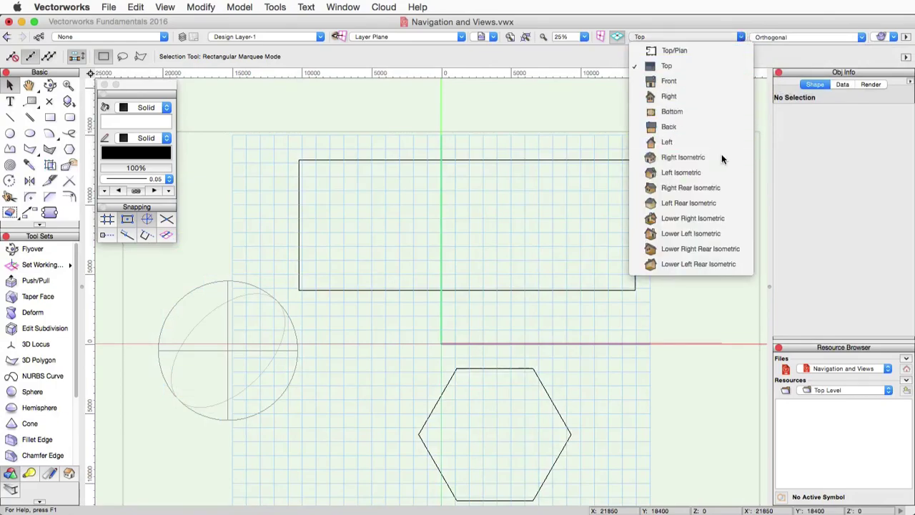
{"action": "left_click", "coordinate": [758, 270]}
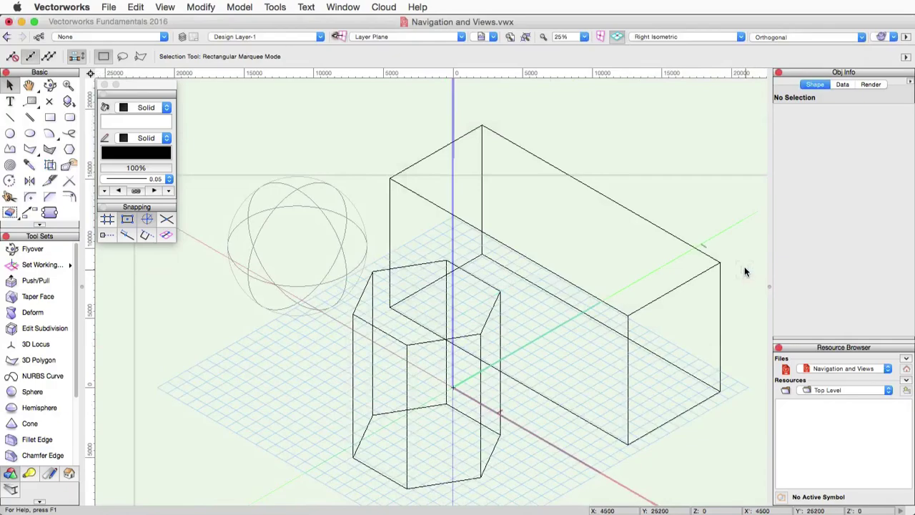
{"action": "left_click", "coordinate": [894, 36]}
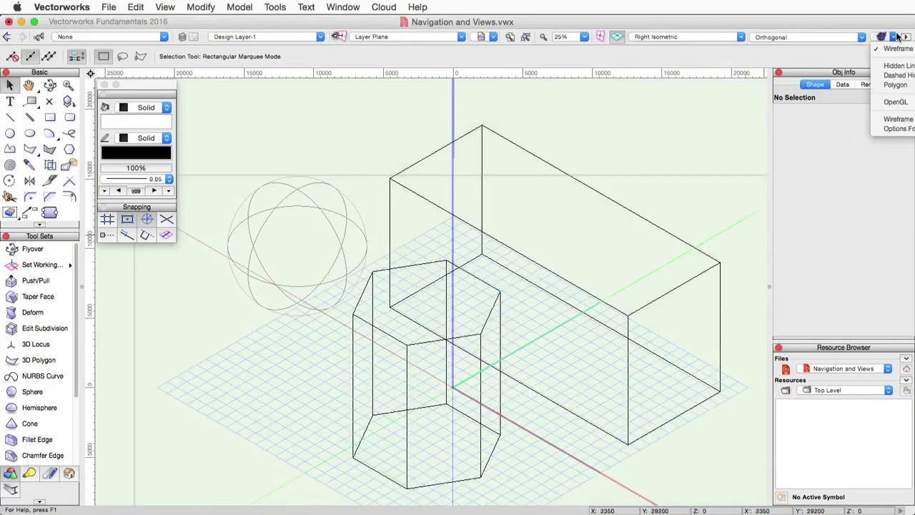
{"action": "left_click", "coordinate": [894, 103]}
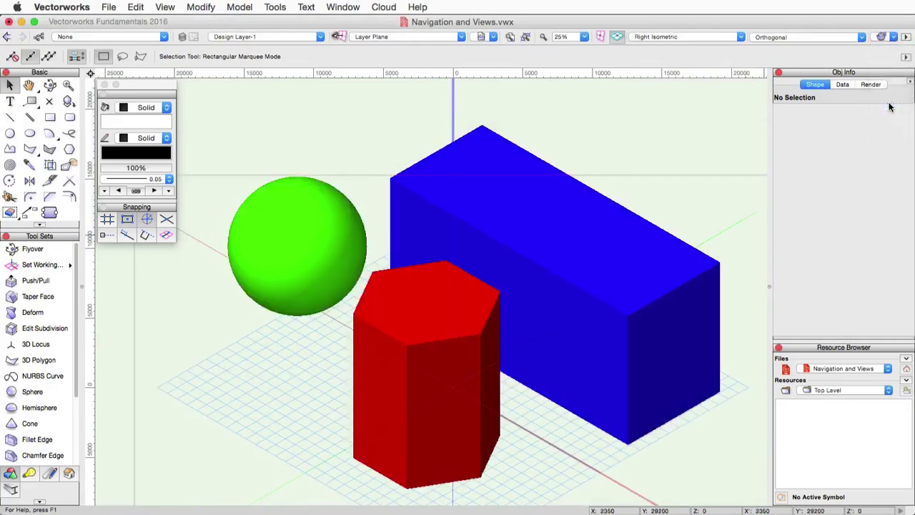
- Try Normal, Narrow, then Wide Perspective projection
{"action": "left_click", "coordinate": [862, 36]}
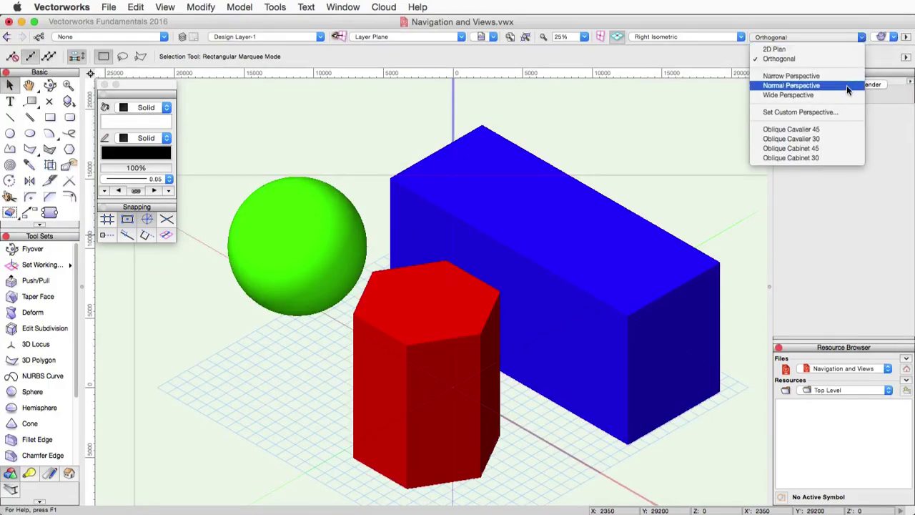
{"action": "left_click", "coordinate": [847, 85]}
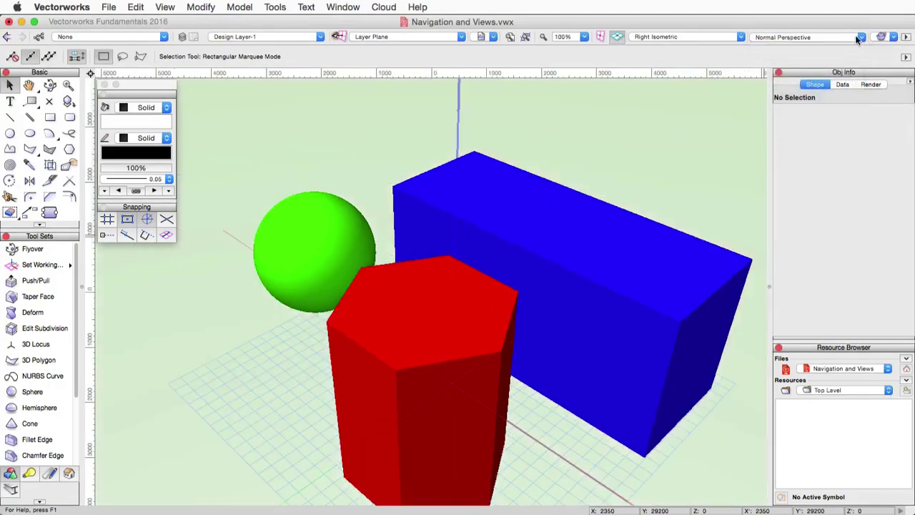
{"action": "left_click", "coordinate": [860, 37]}
{"action": "left_click", "coordinate": [845, 76]}
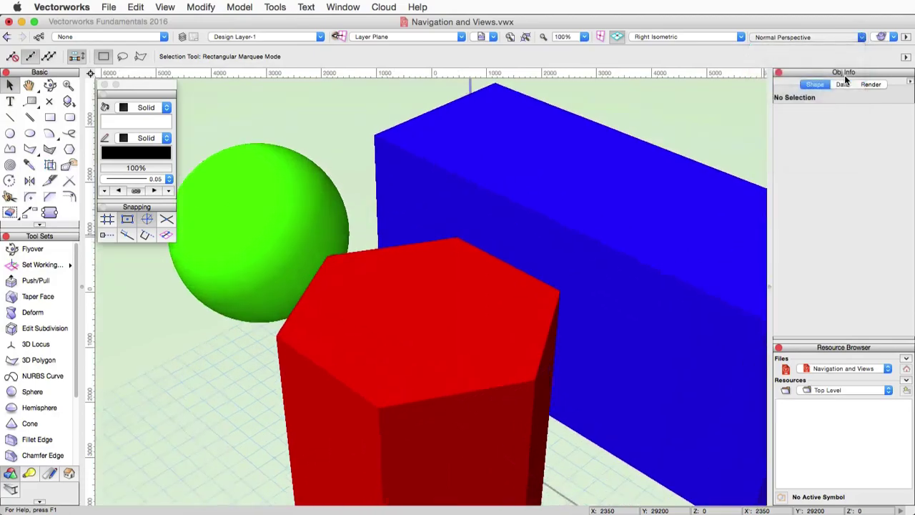
{"action": "left_click", "coordinate": [861, 37]}
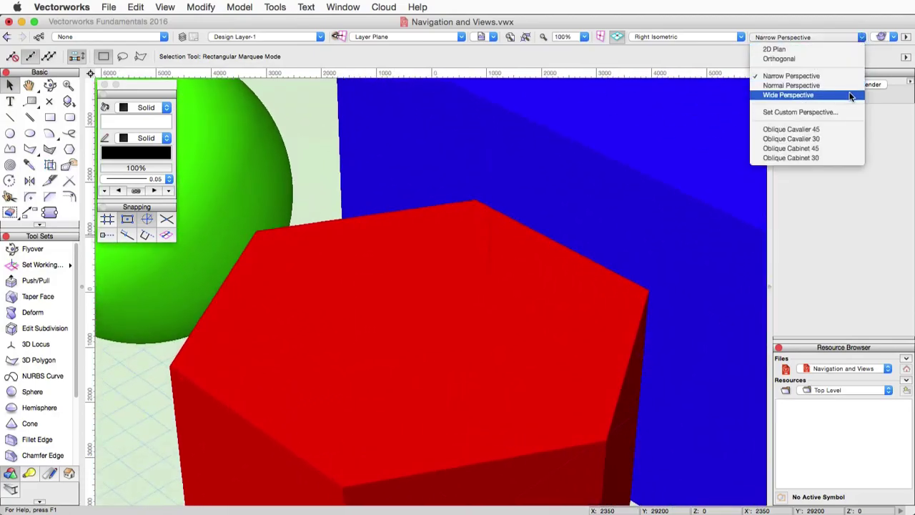
{"action": "left_click", "coordinate": [851, 95]}
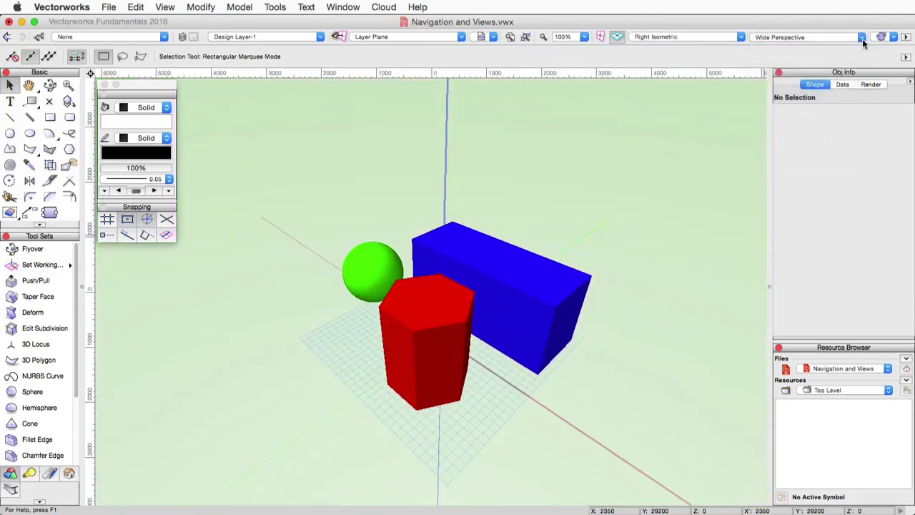
{"action": "left_click", "coordinate": [863, 39]}
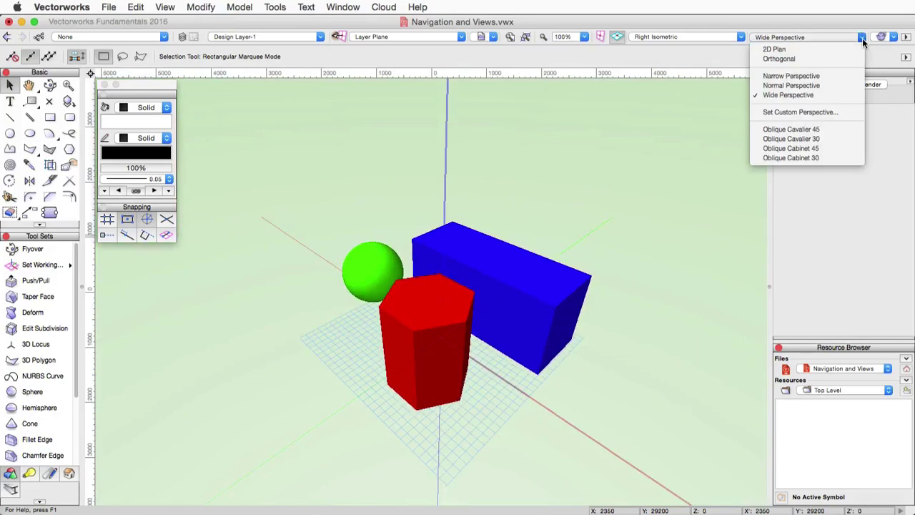
- Return the Right Isometric view of the red prism, blue box and green sphere to Orthogonal projection
{"action": "left_click", "coordinate": [859, 86]}
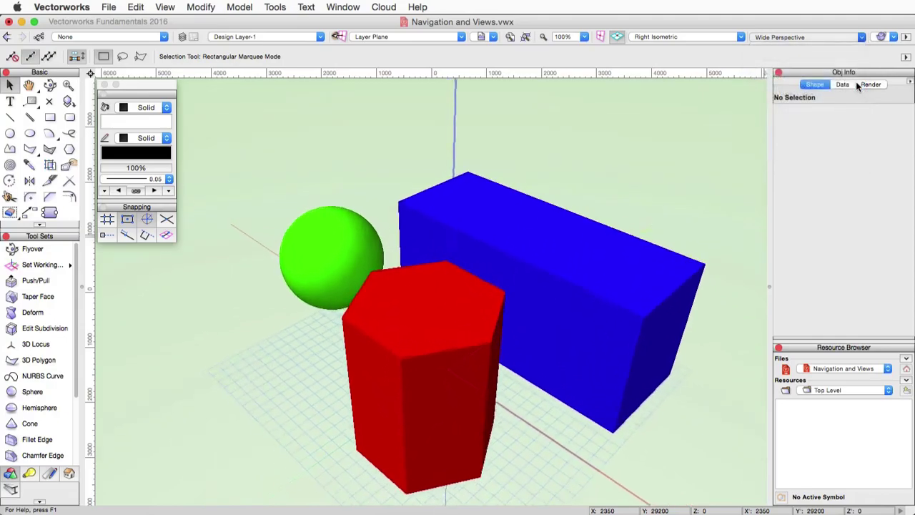
{"action": "left_click", "coordinate": [172, 9]}
{"action": "mouse_move", "coordinate": [207, 71]}
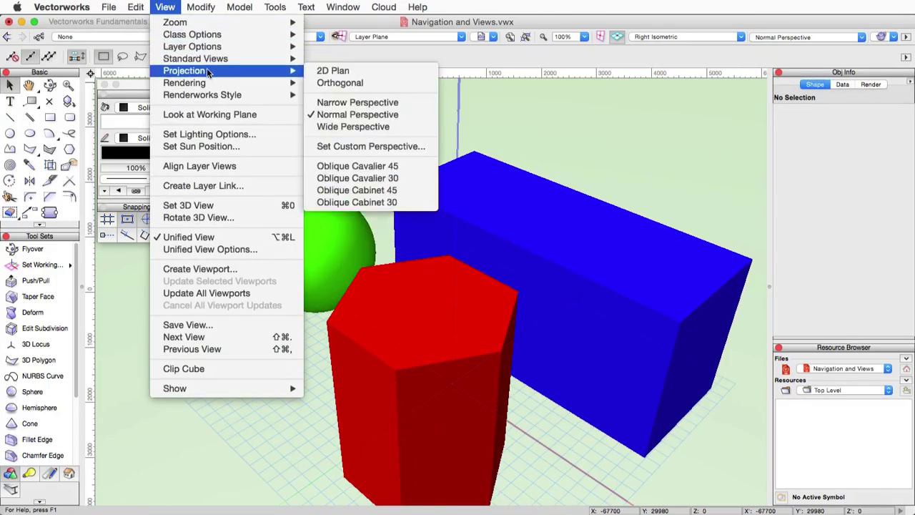
{"action": "left_click", "coordinate": [348, 83]}
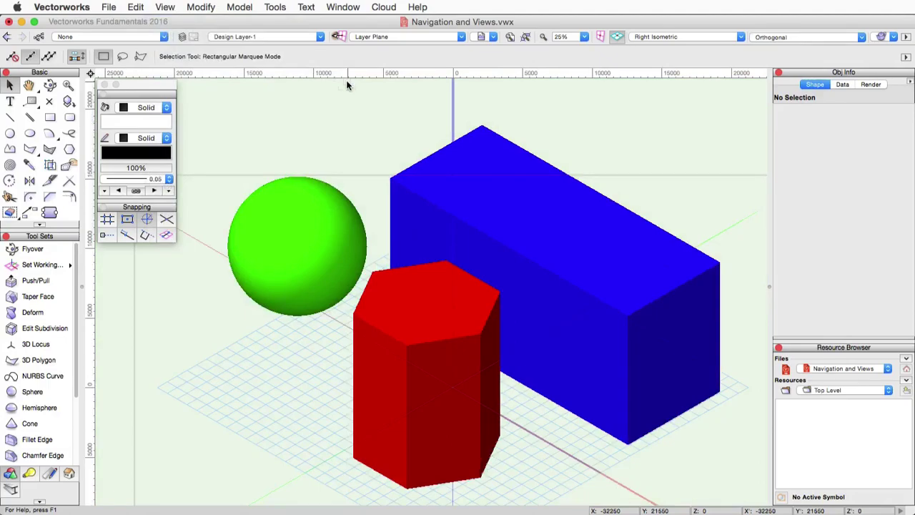
- In the 3D Vectorworks Preferences, set the projection default when changing from Top/Plan to Normal Perspective
{"action": "left_click", "coordinate": [277, 8]}
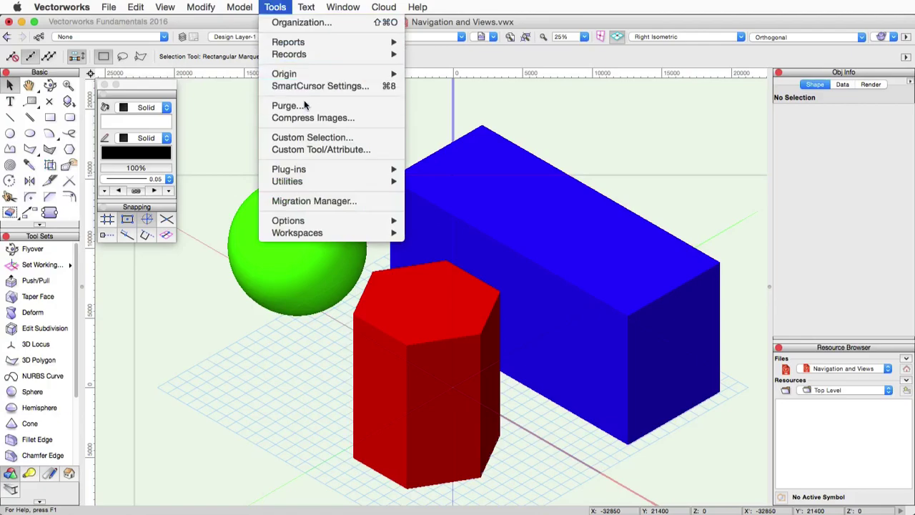
{"action": "mouse_move", "coordinate": [345, 224]}
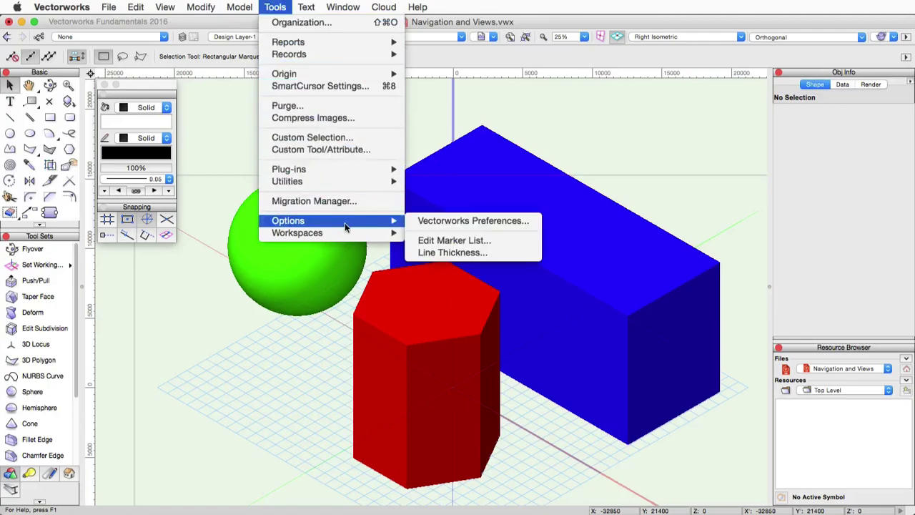
{"action": "left_click", "coordinate": [453, 221]}
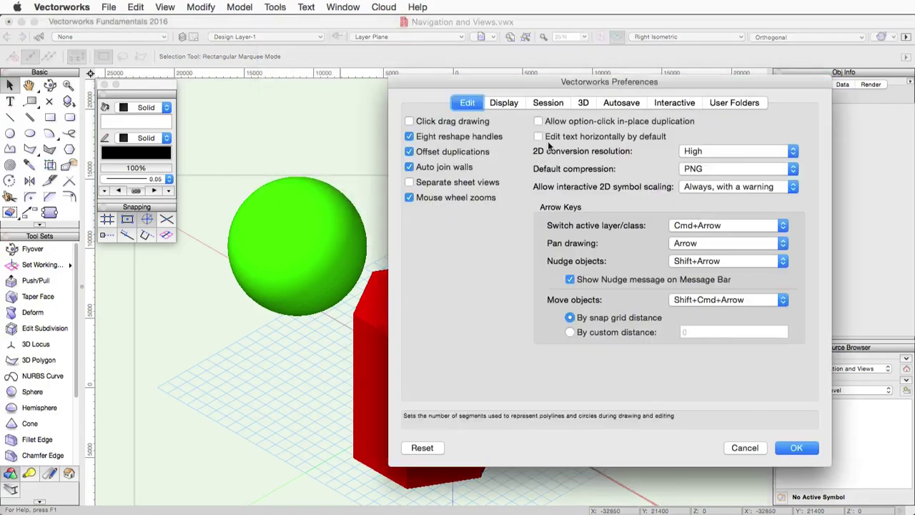
{"action": "left_click", "coordinate": [583, 103]}
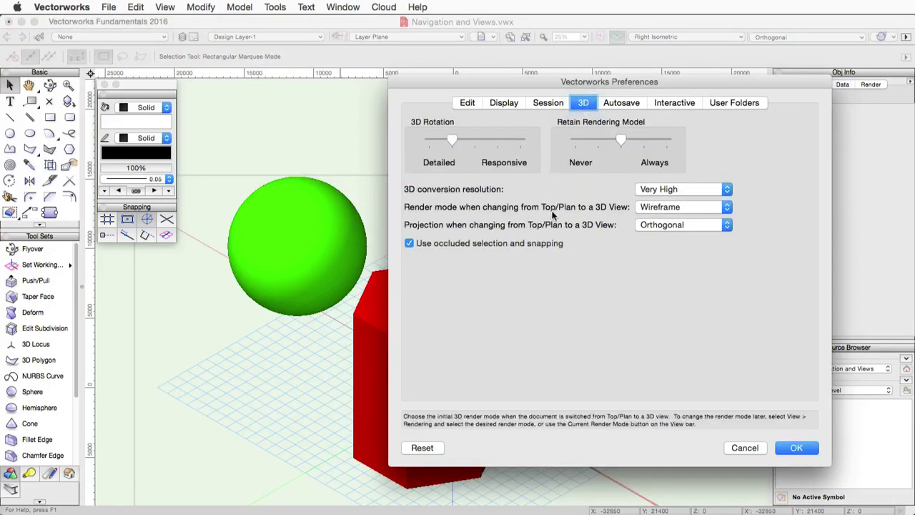
{"action": "left_click", "coordinate": [704, 224]}
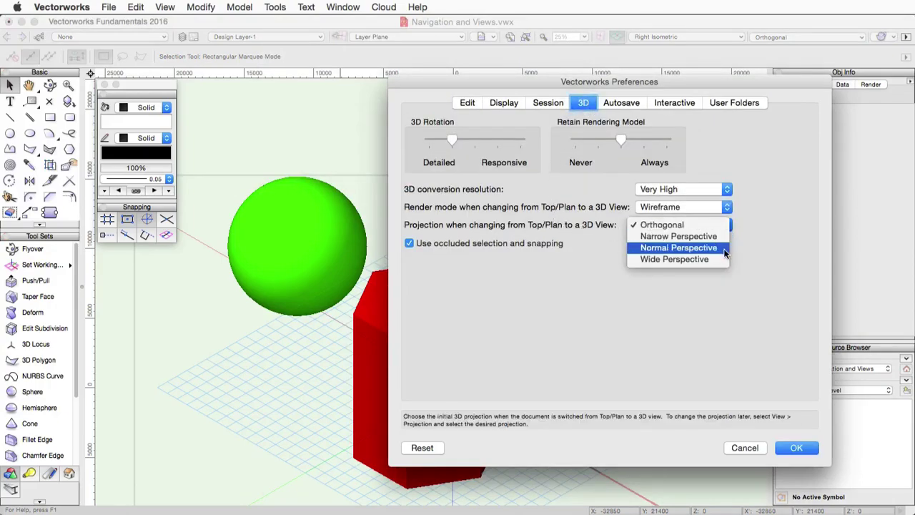
{"action": "left_click", "coordinate": [723, 248]}
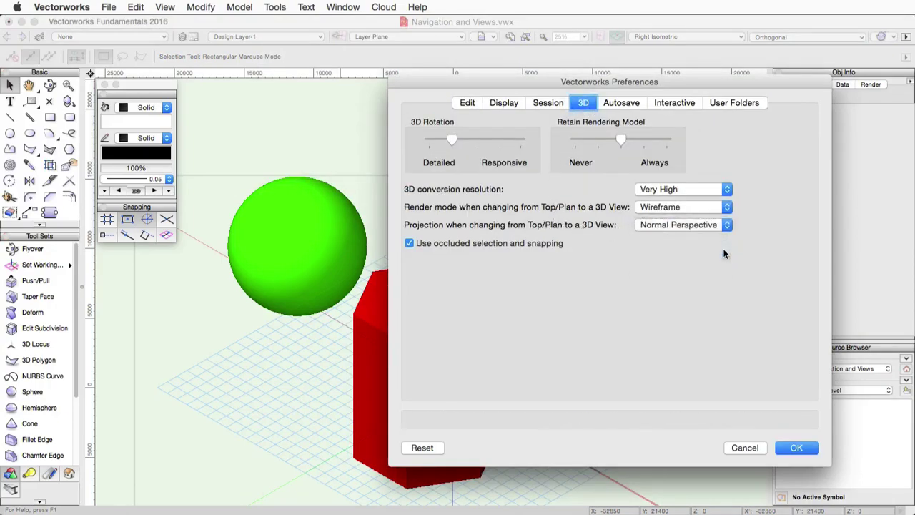
{"action": "left_click", "coordinate": [799, 449]}
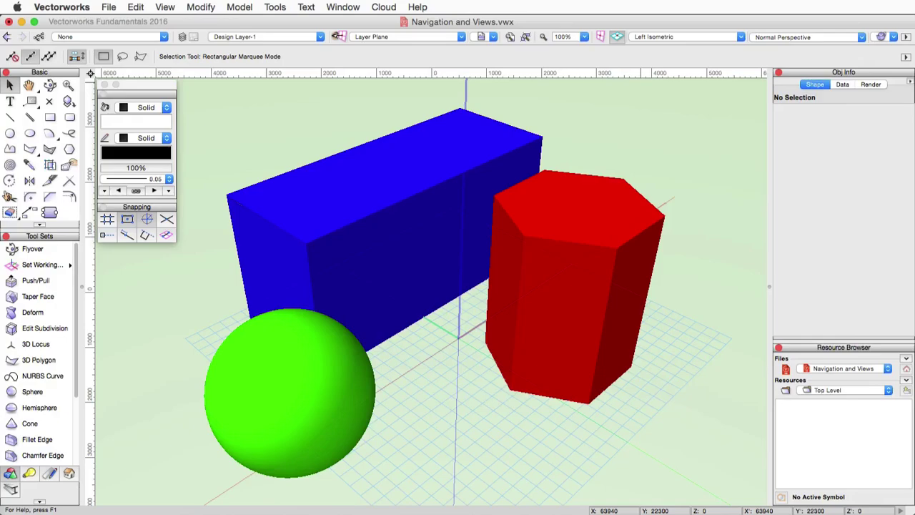
- Select the Walkthrough tool from the Visualization tool set
{"action": "left_click", "coordinate": [30, 473]}
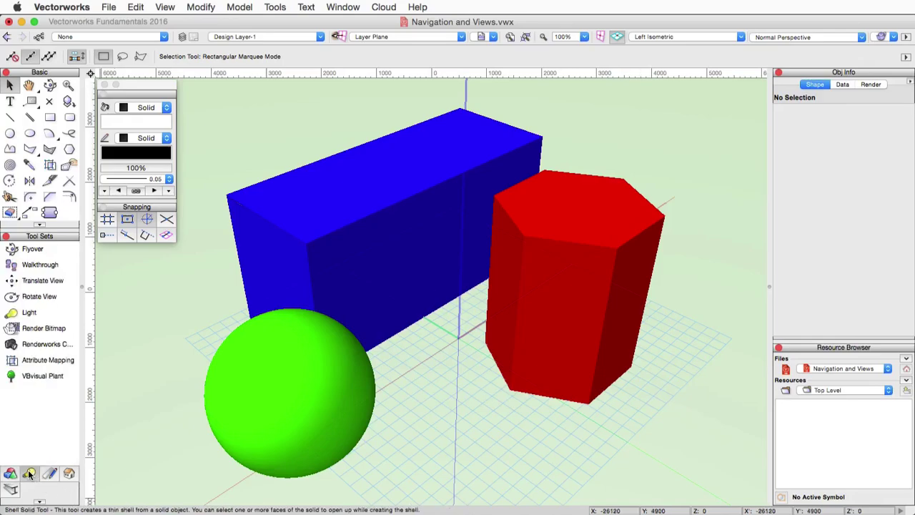
{"action": "left_click", "coordinate": [41, 265]}
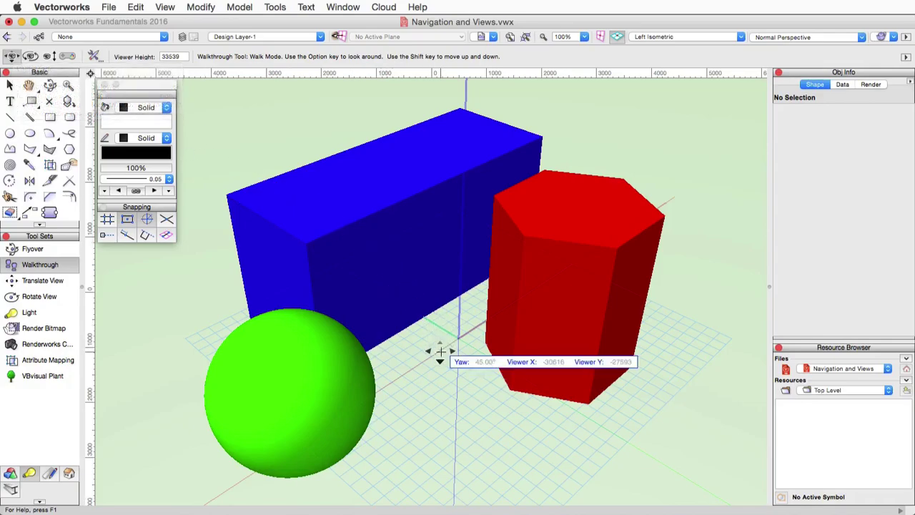
- Walk forward toward the solids, then look left to stand at eye level beside them
{"action": "left_click_drag", "start_coordinate": [441, 351], "coordinate": [436, 461]}
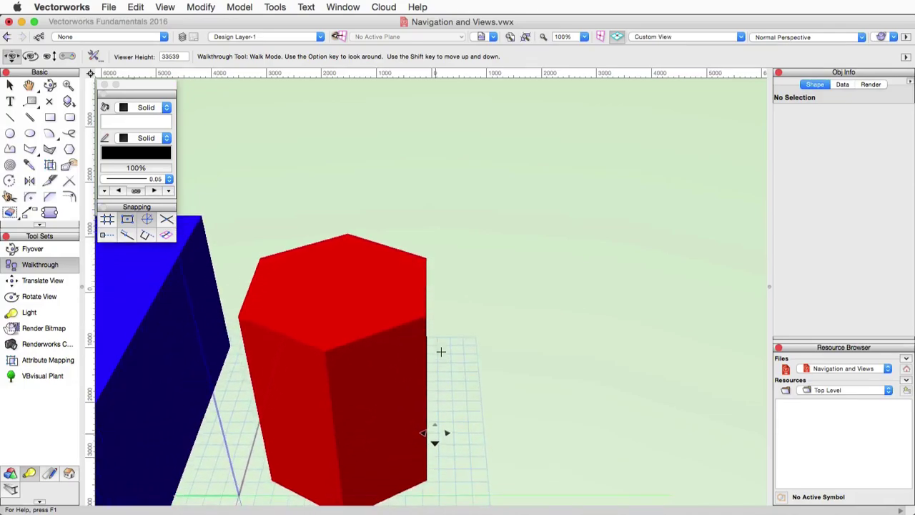
{"action": "key", "text": "alt"}
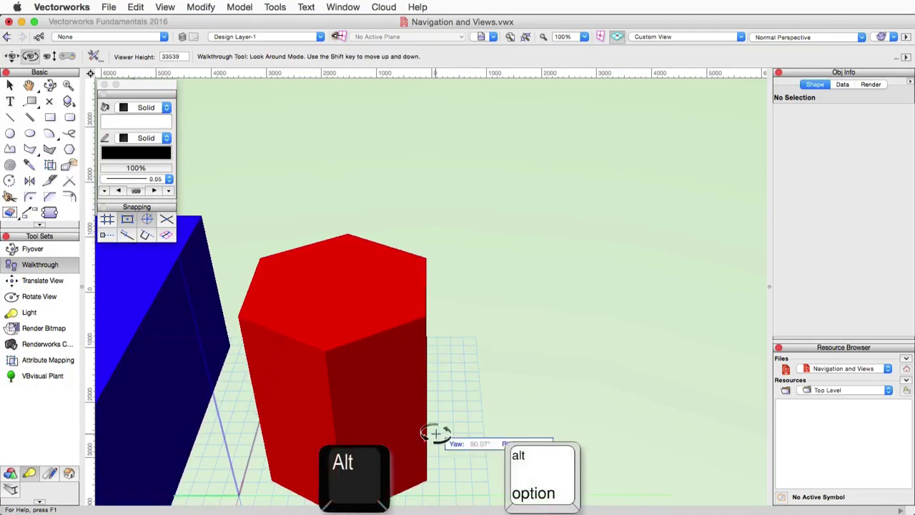
{"action": "left_click_drag", "start_coordinate": [435, 433], "coordinate": [693, 290], "text": "alt"}
{"action": "key", "text": "shift"}
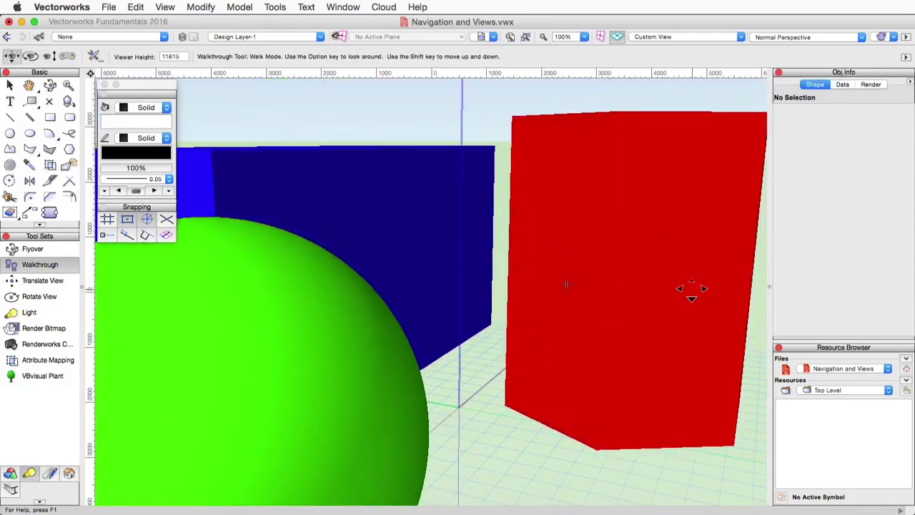